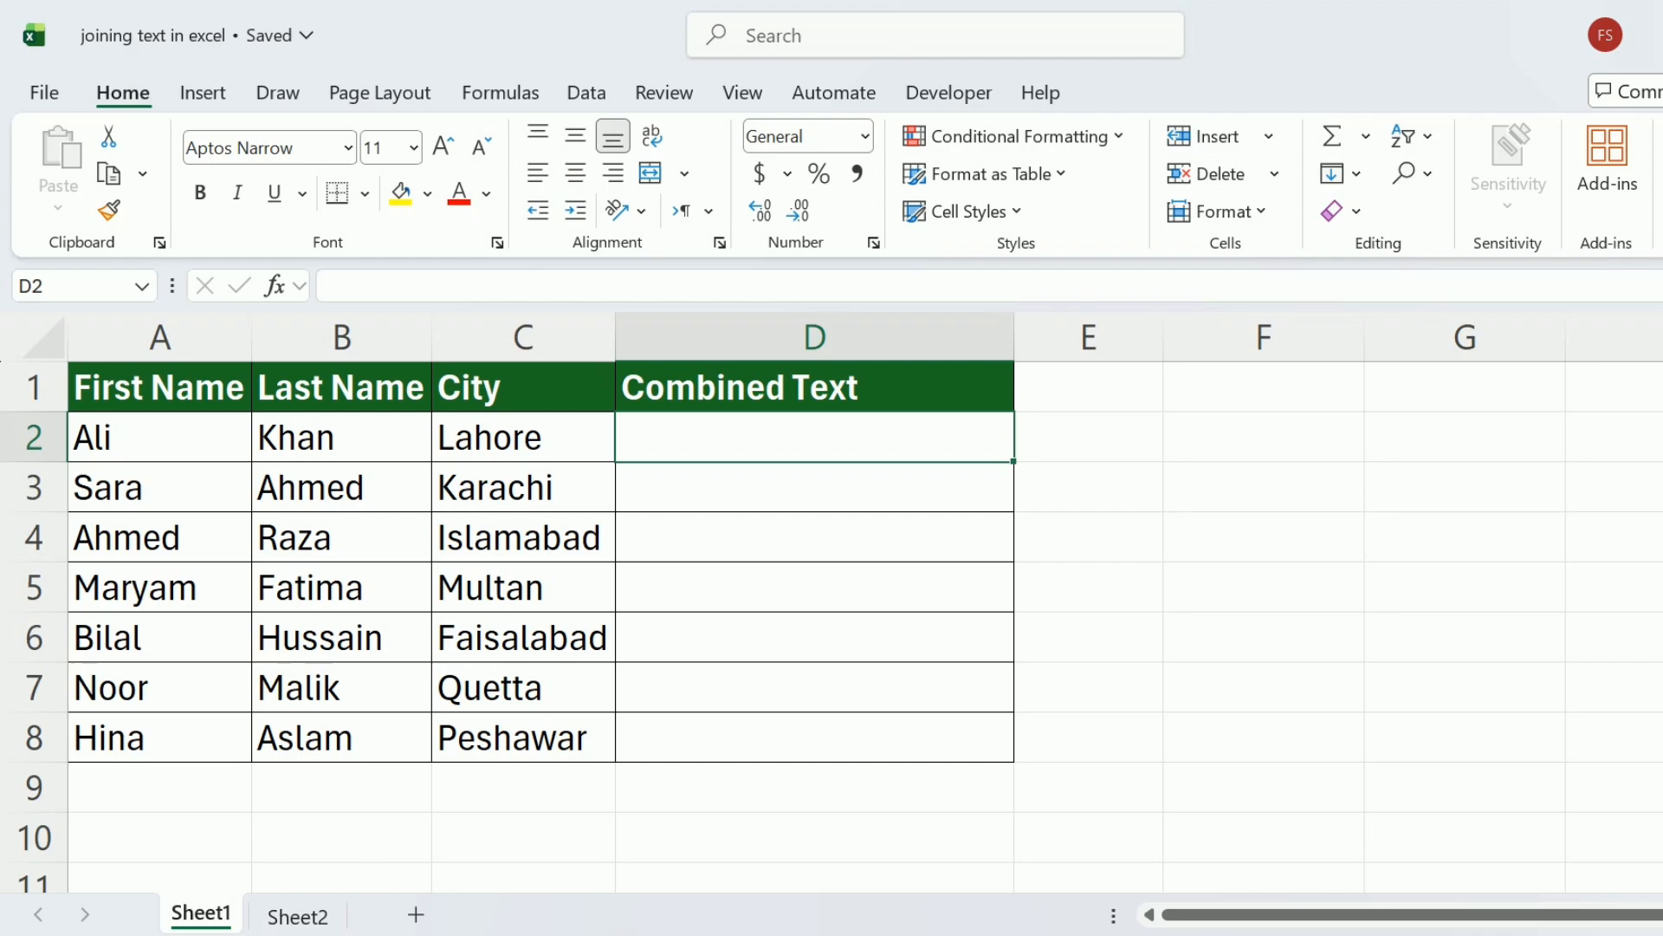
Enter the formula =CONCATENATE(A2," ",B2,"-",C2) in cell D2 to combine the first name, last name and city.
type("=co")
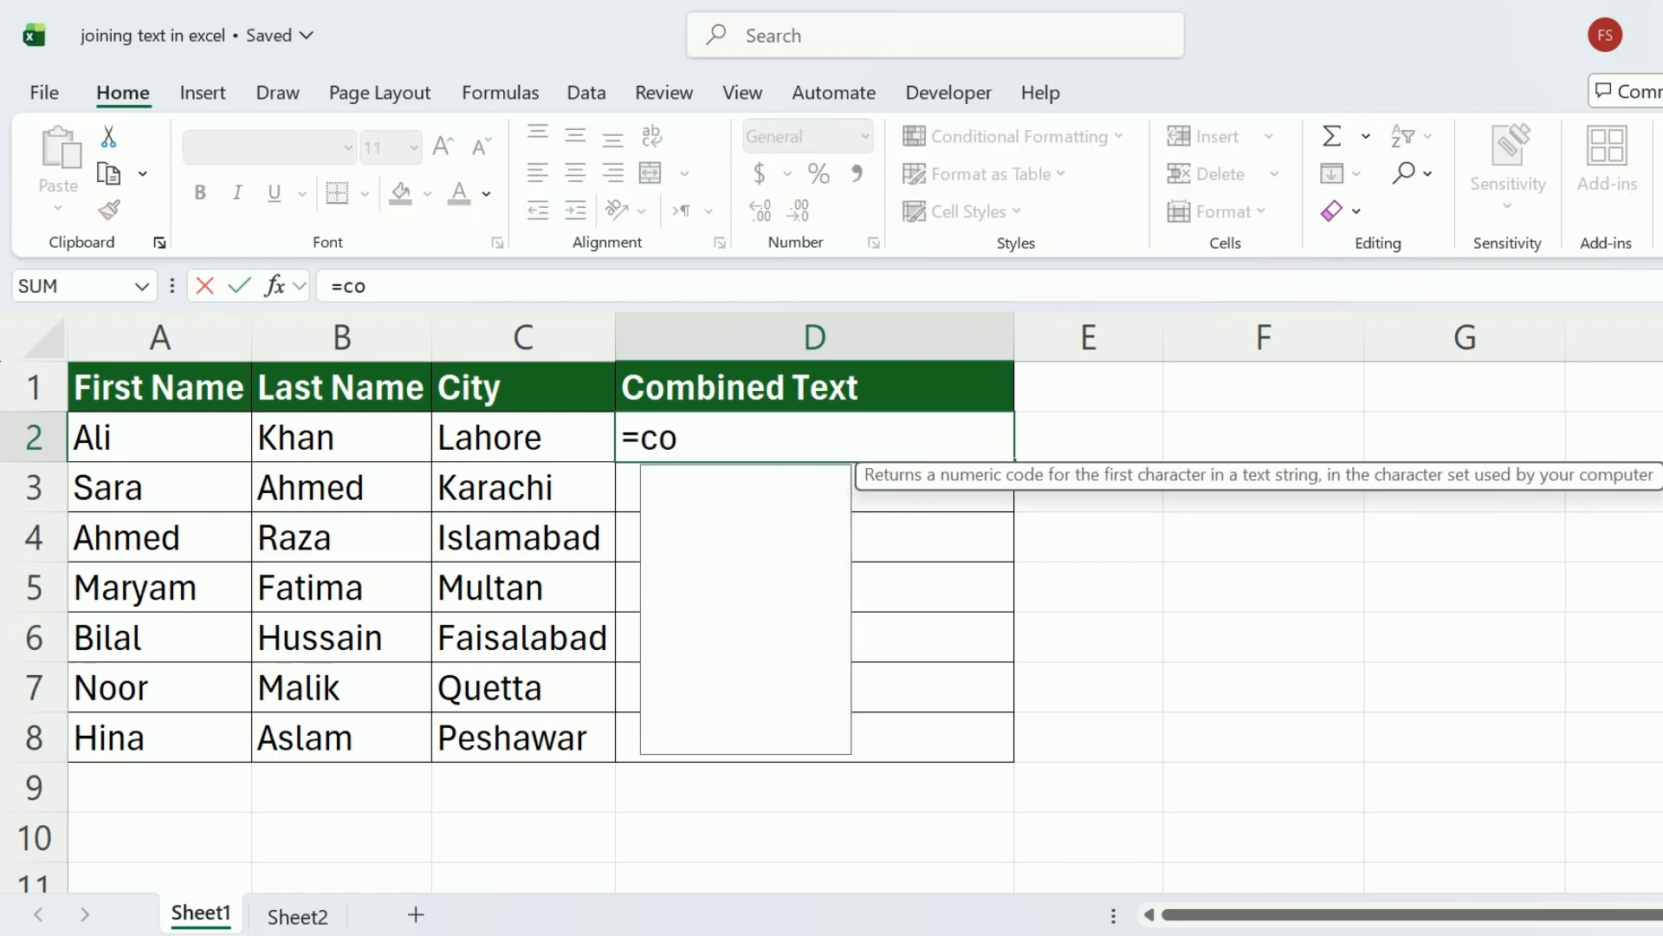
type("nca")
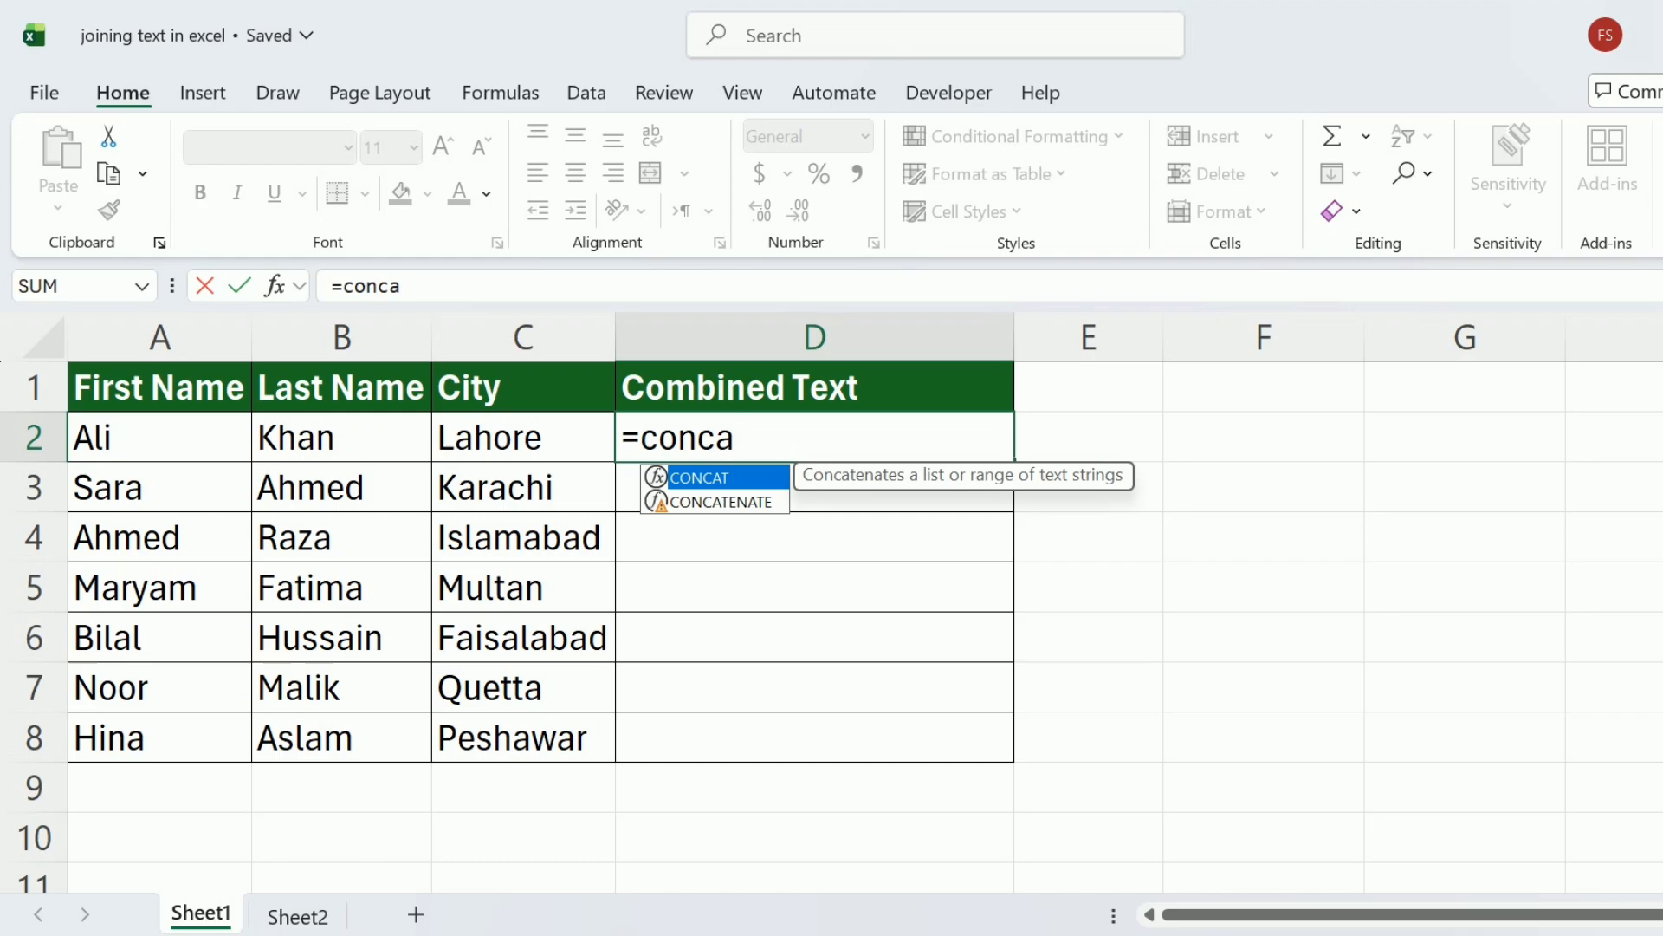
double_click(726, 505)
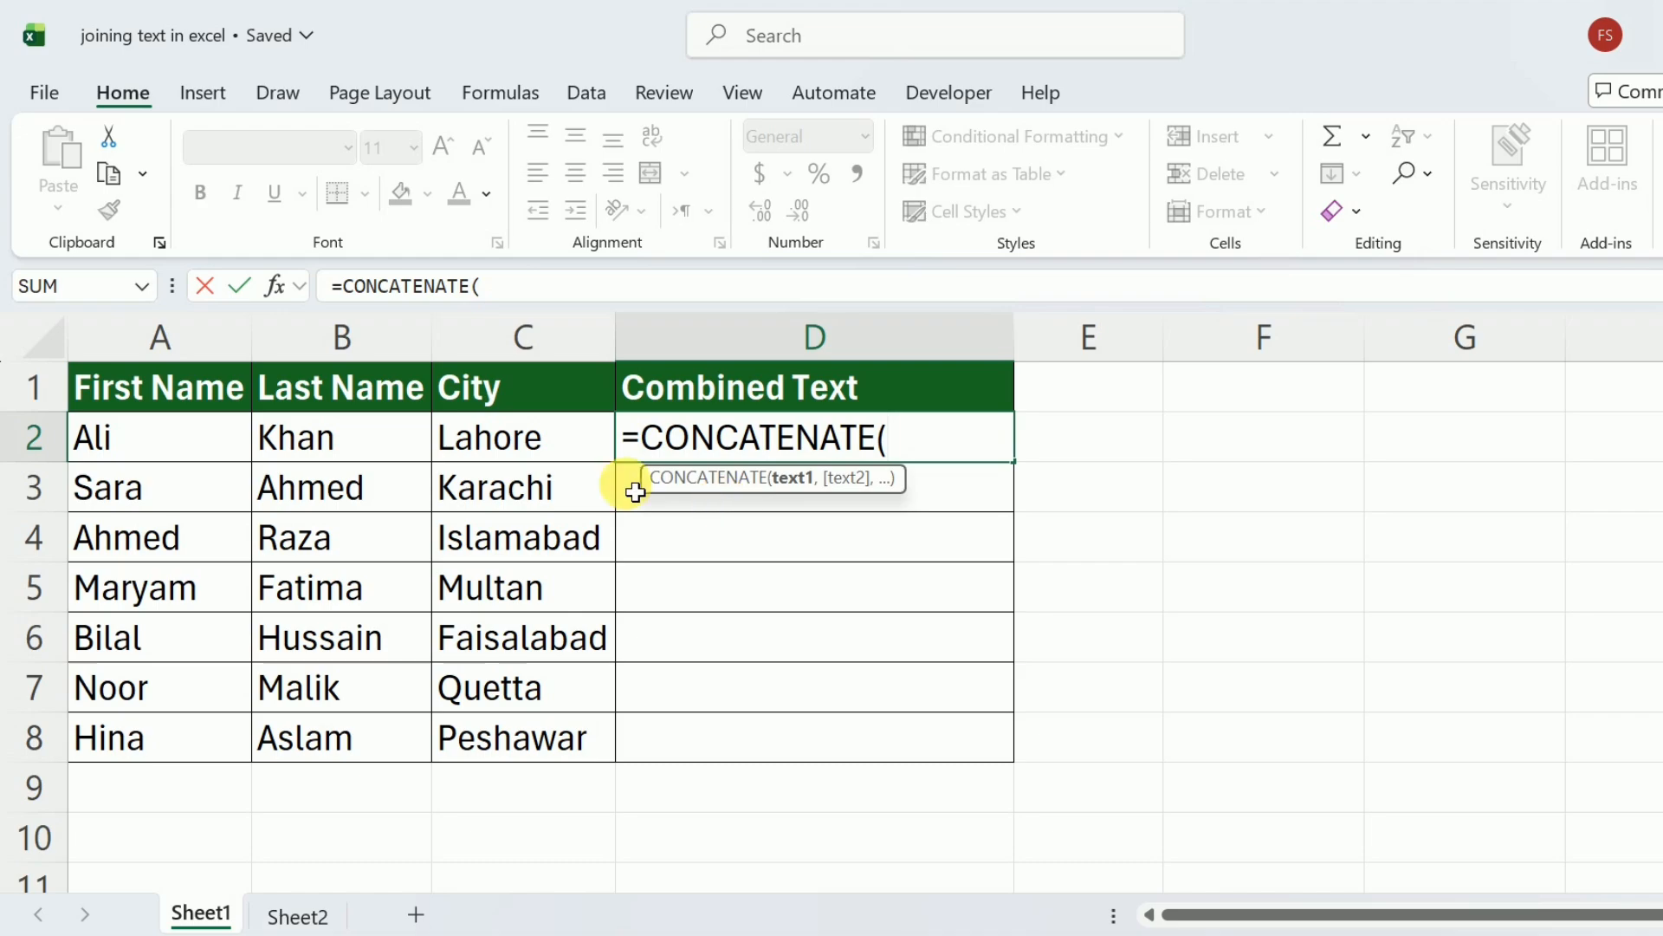
left_click(203, 450)
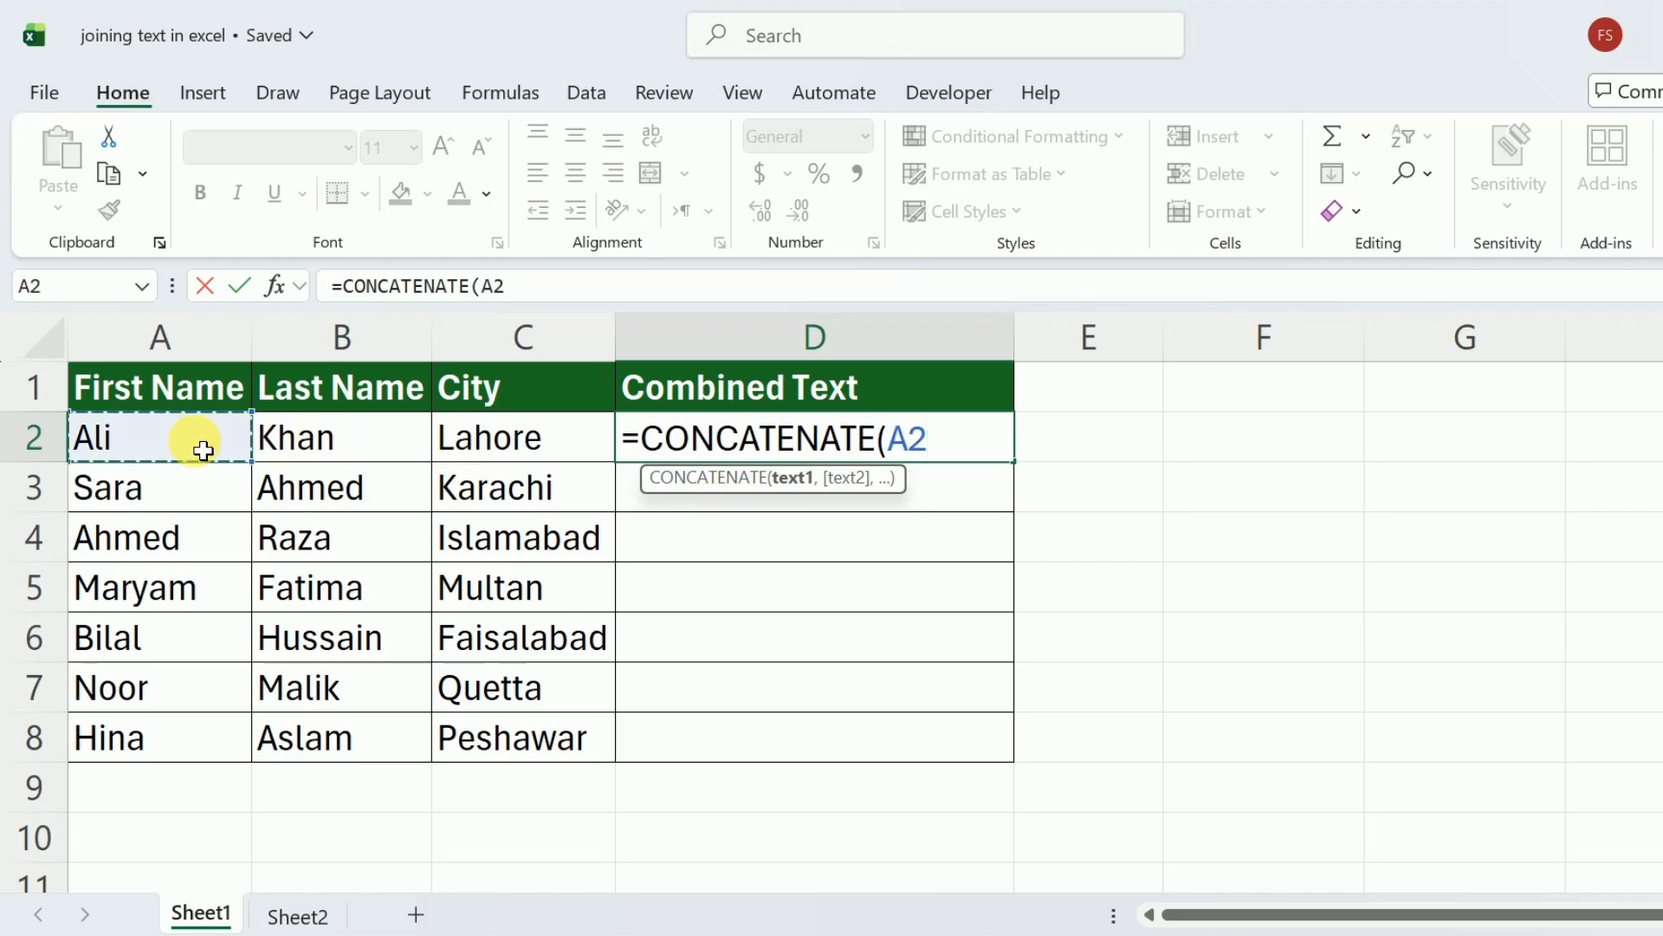
type(",")
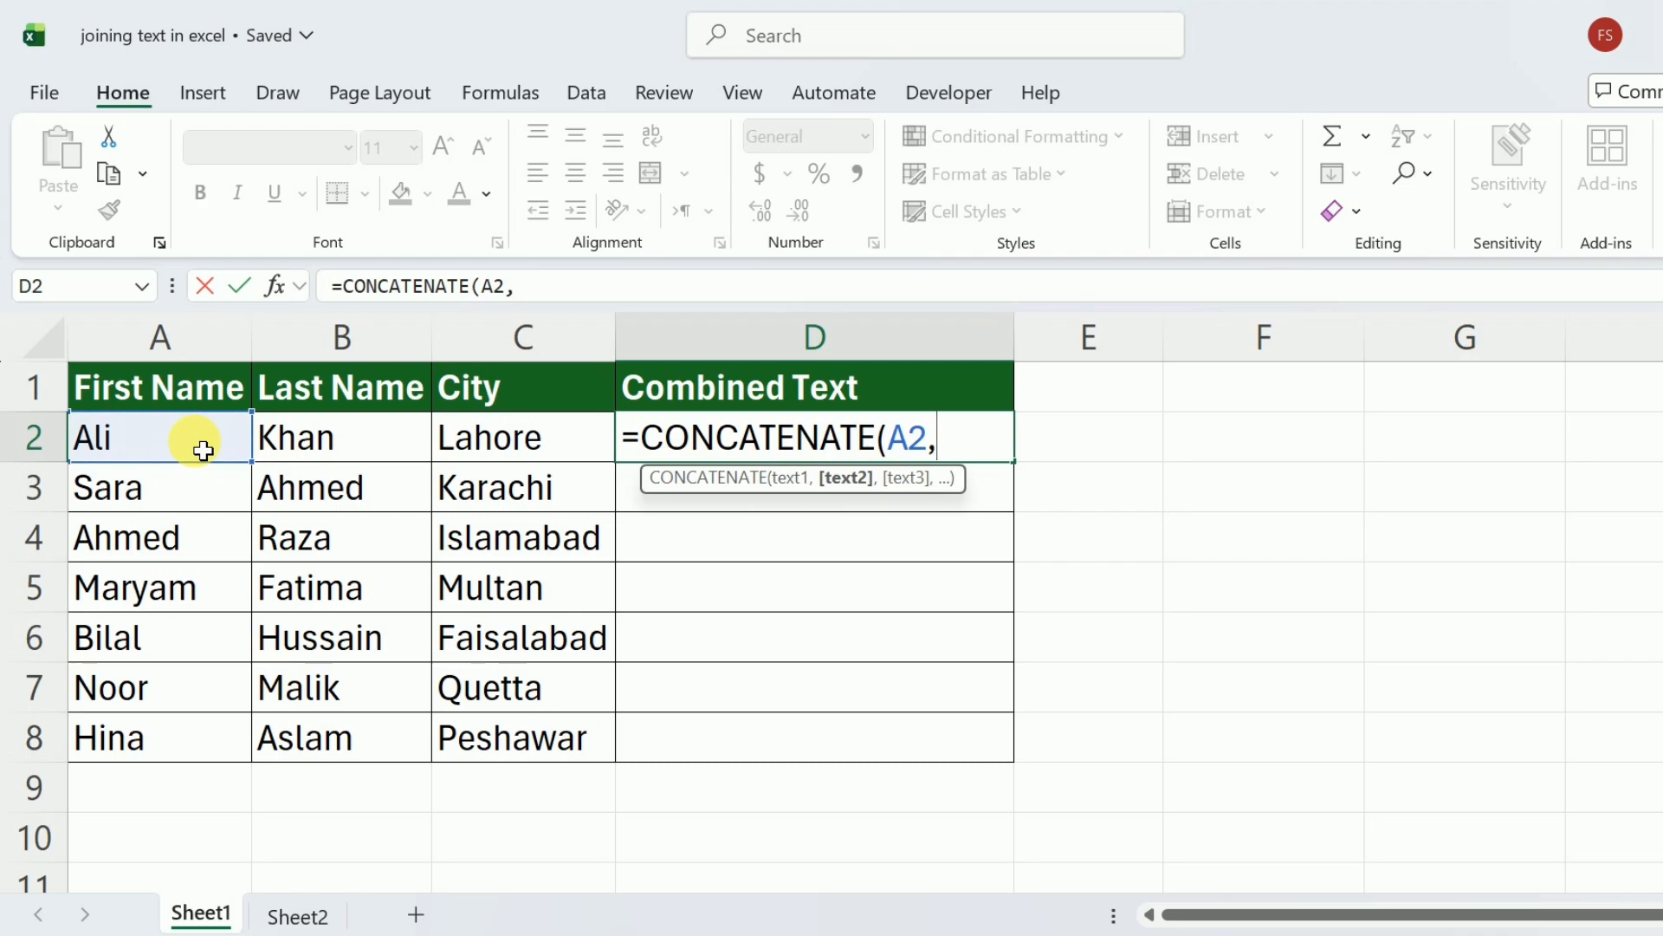
type("\" \",")
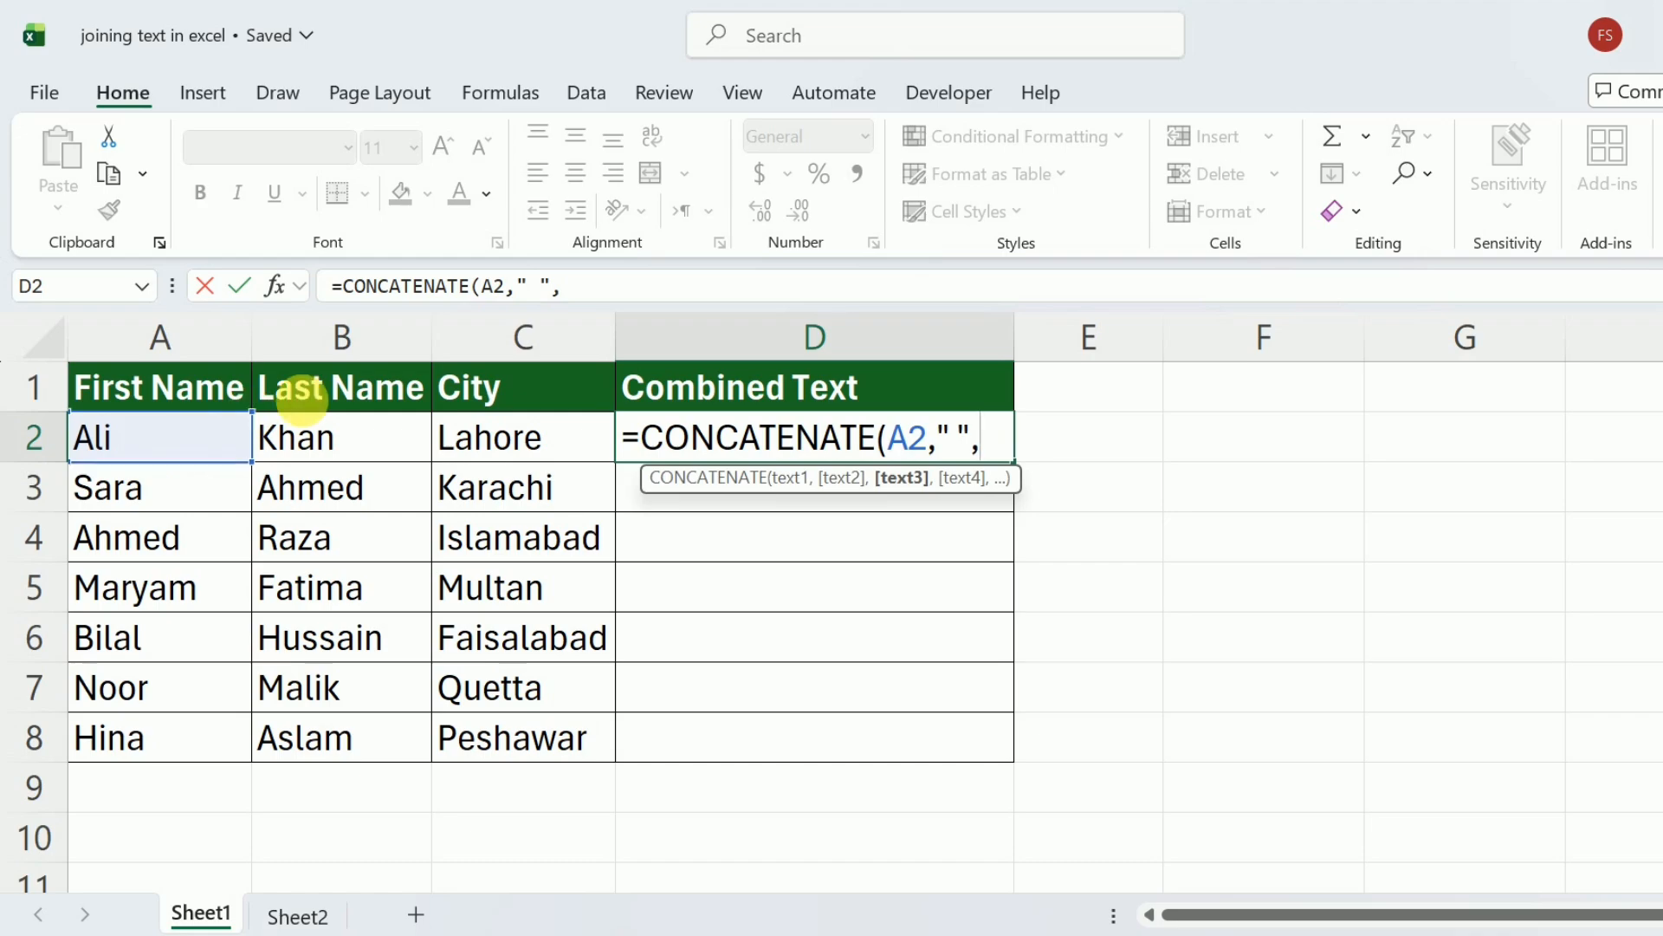
left_click(346, 439)
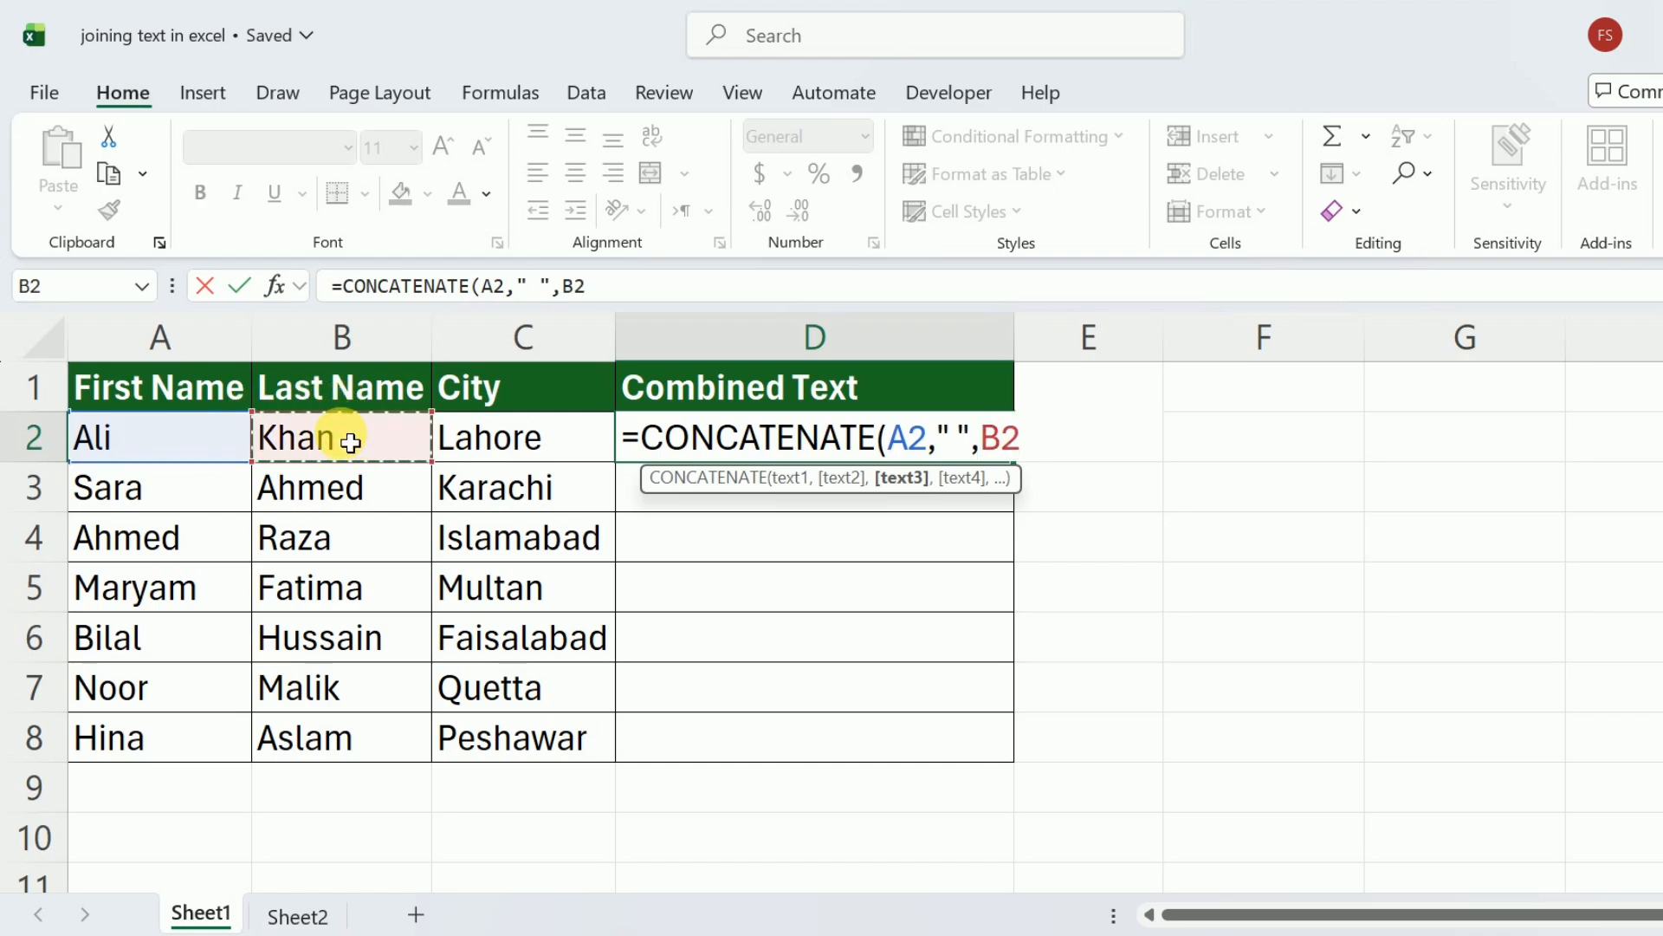
type(",")
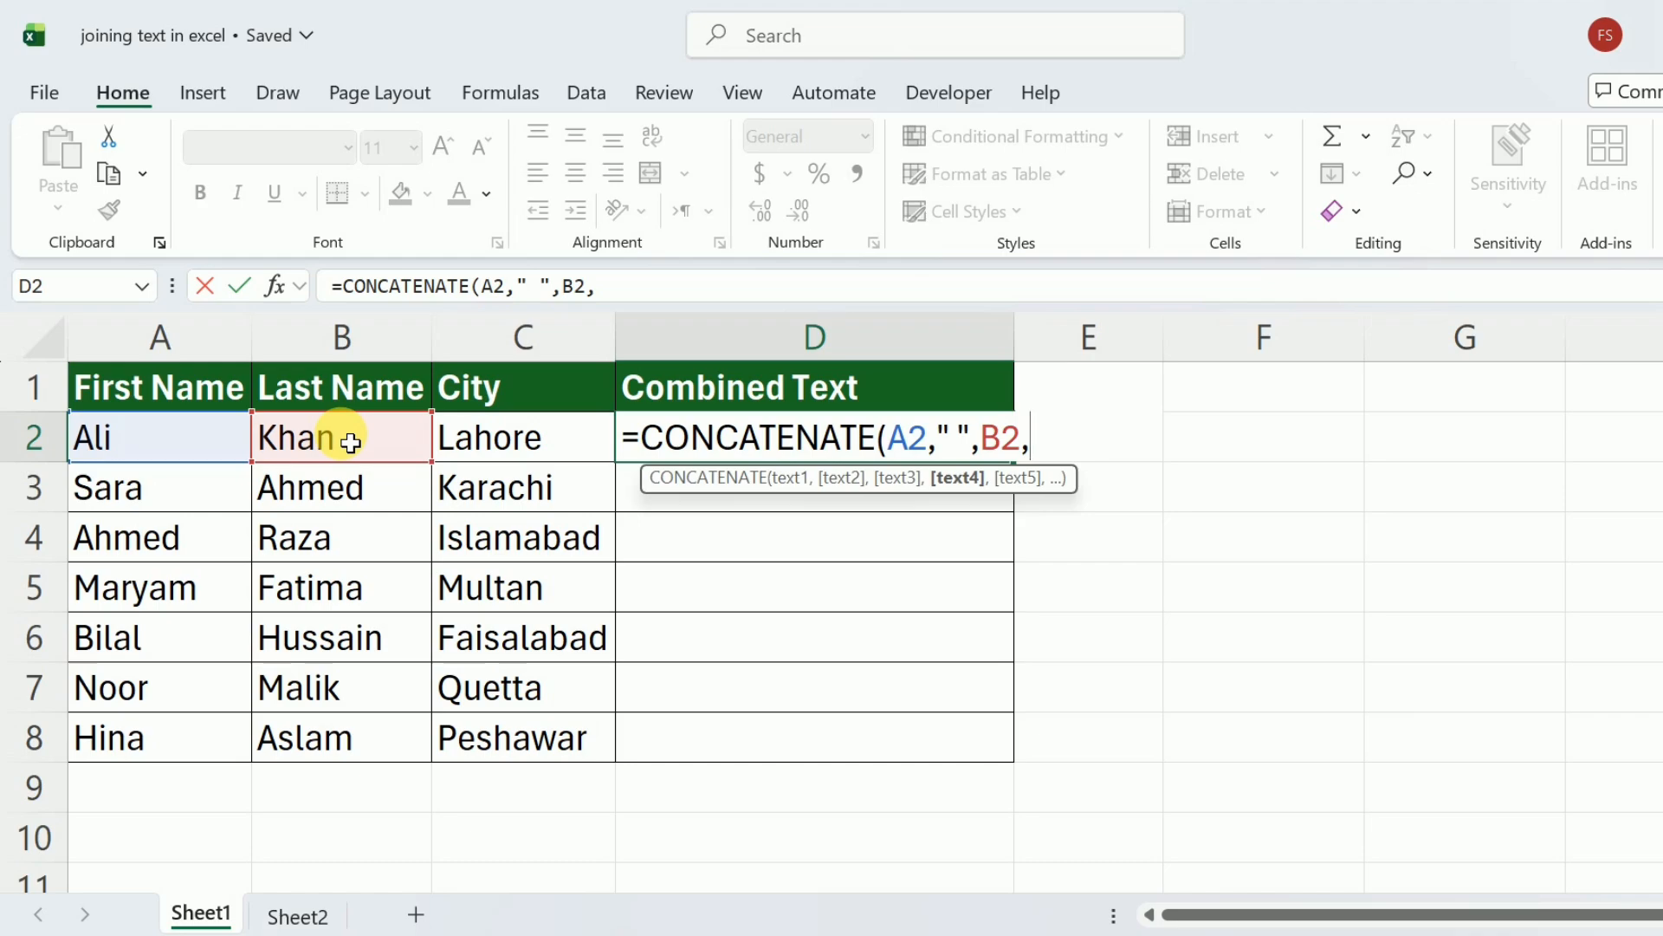
type("\"-\",")
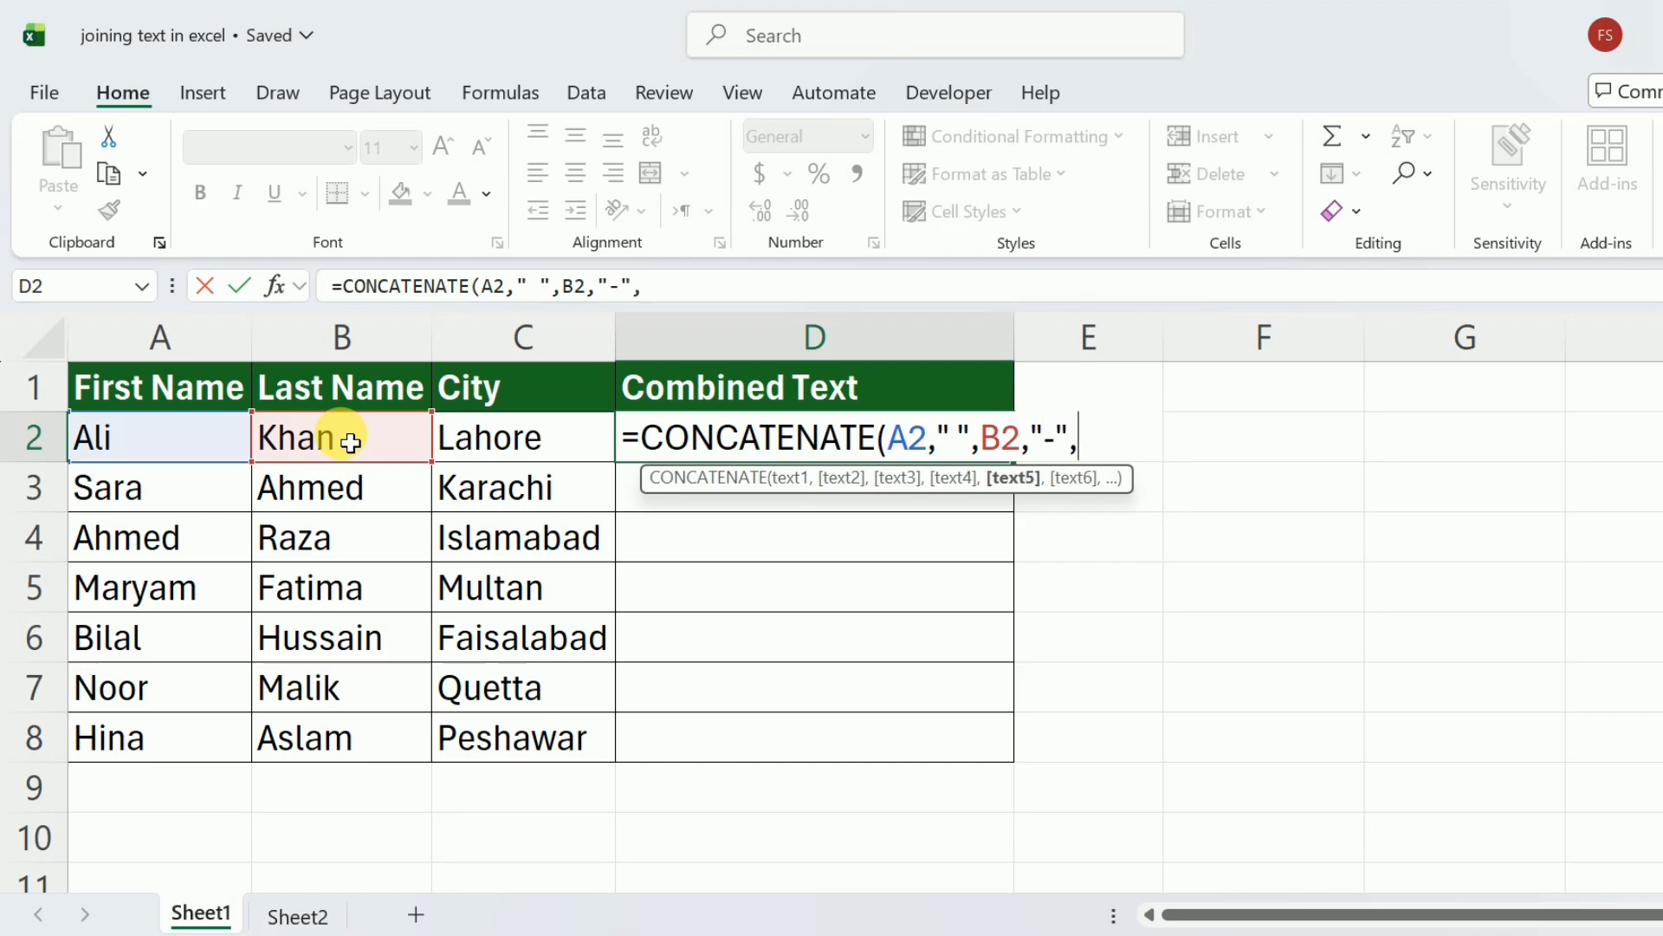
left_click(512, 446)
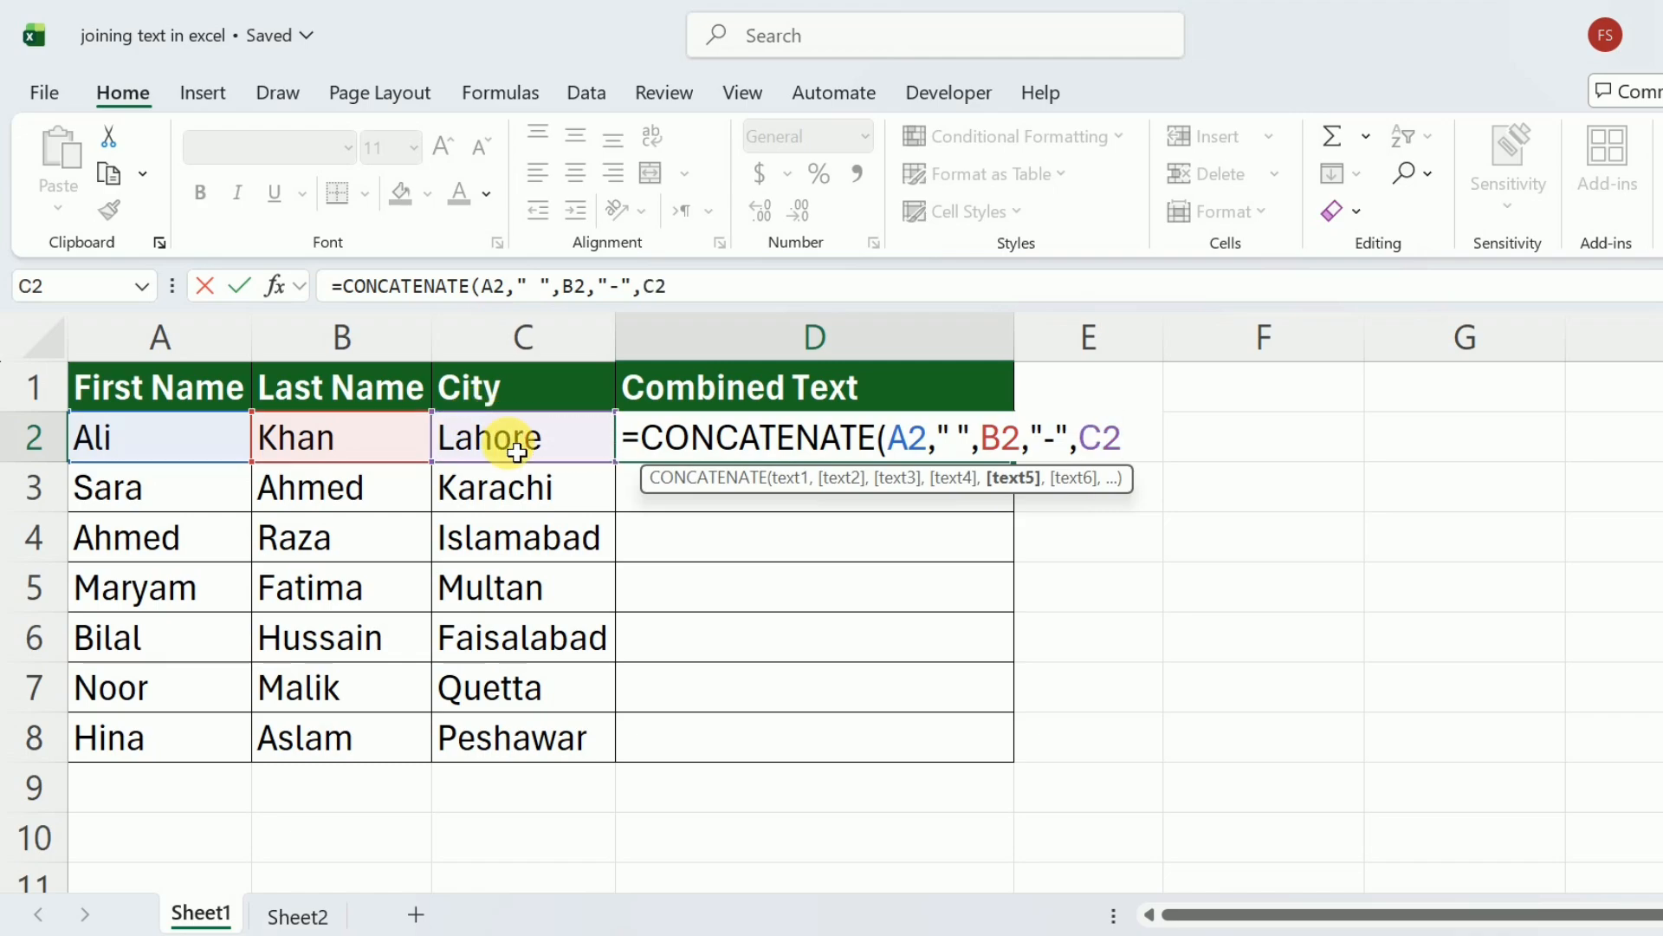
type(")")
key("Return")
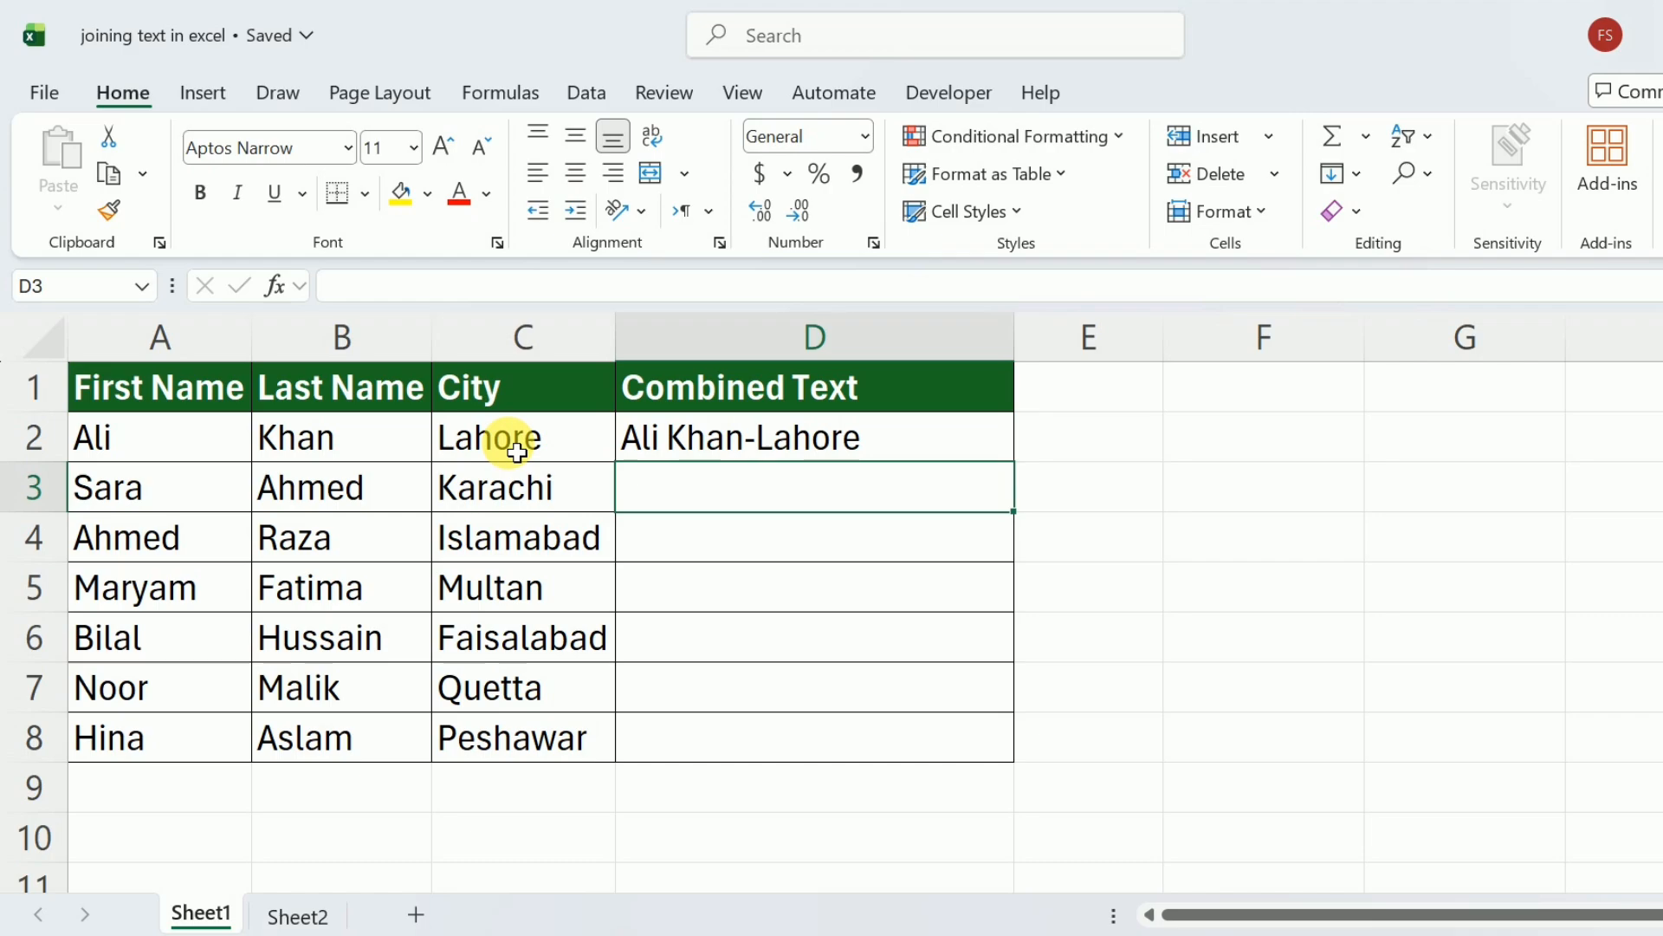
Try joining the whole row range in D3 with =CONCATENATE(A3:C3), and clear the cell.
type("=c")
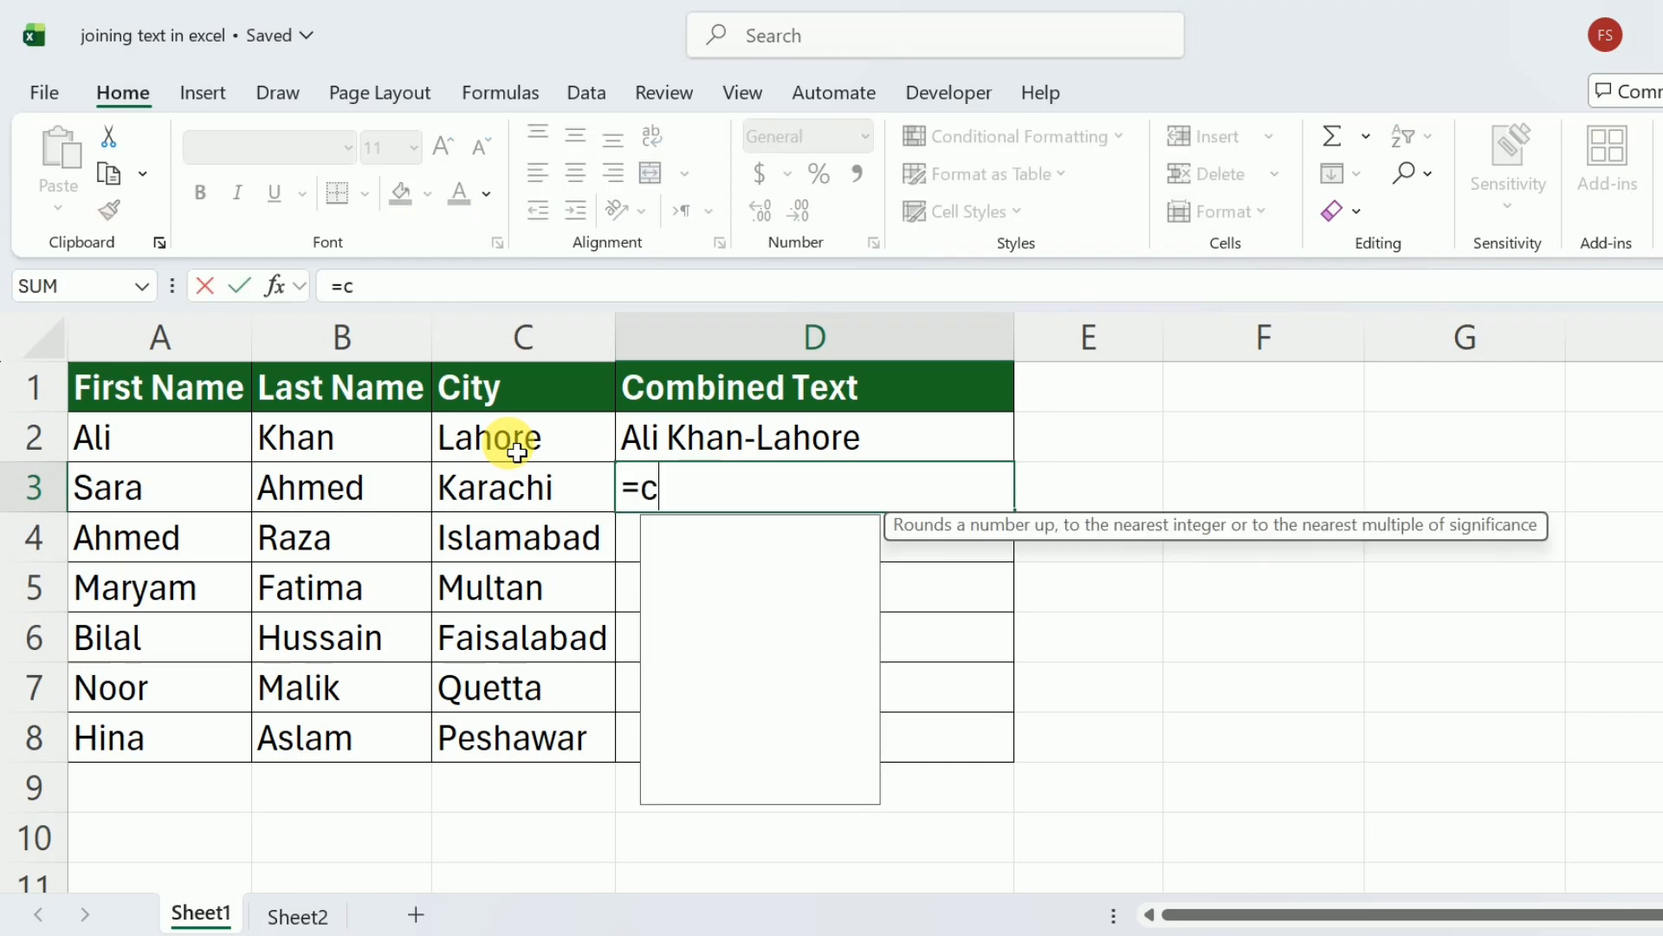
type("oncate")
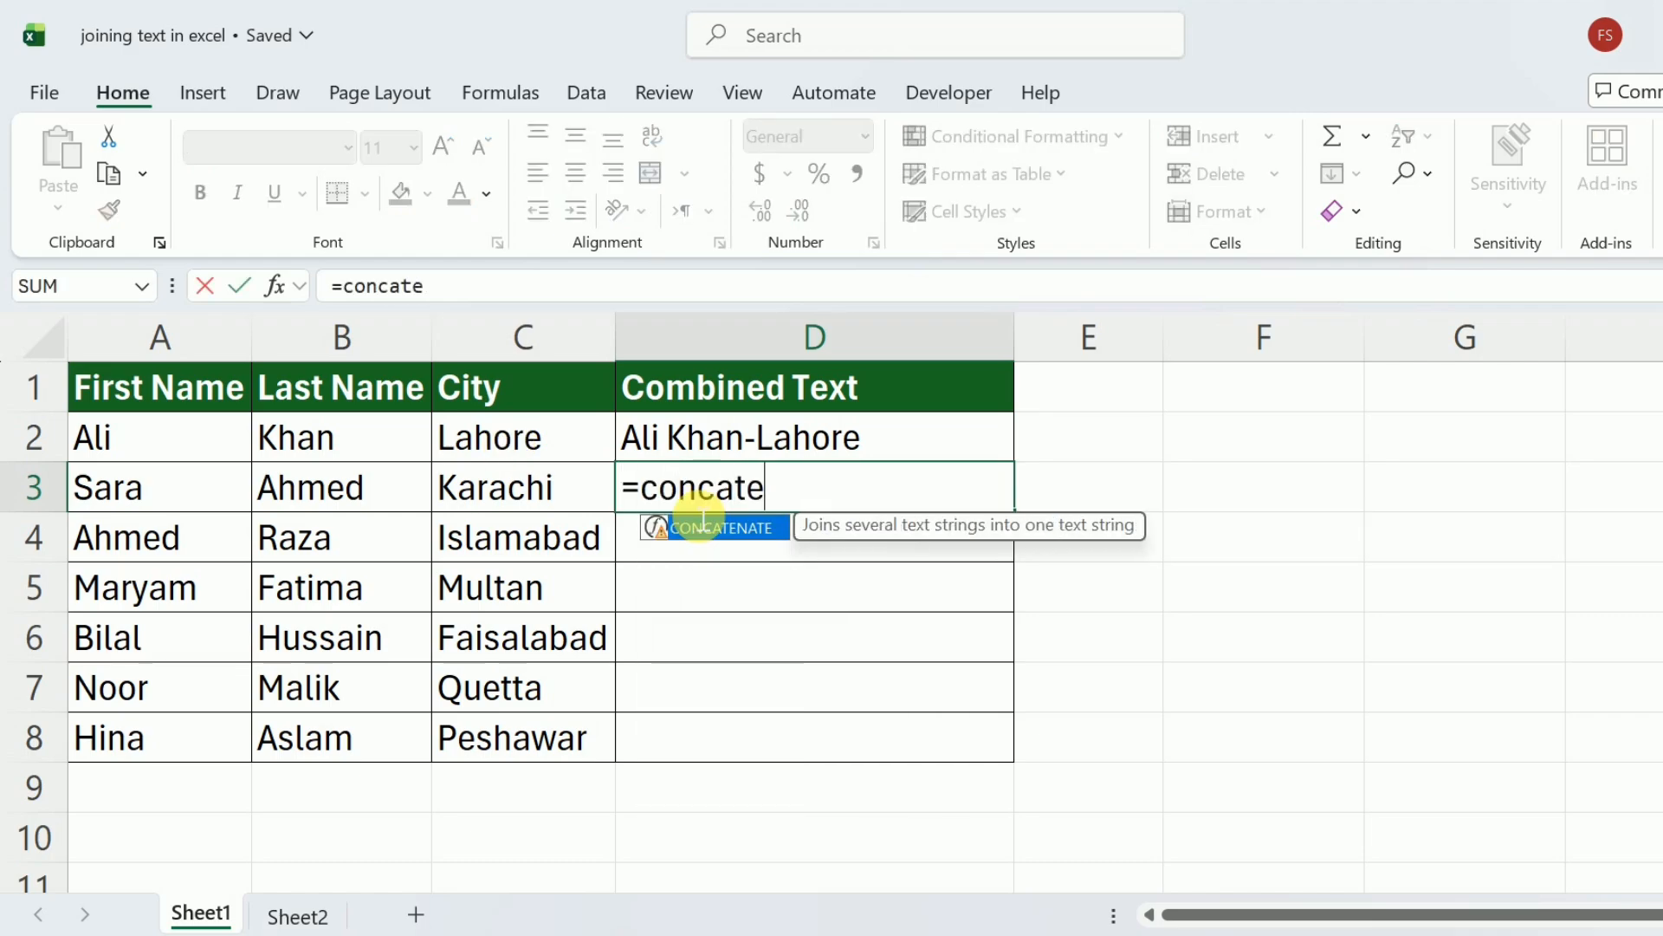
key("Tab")
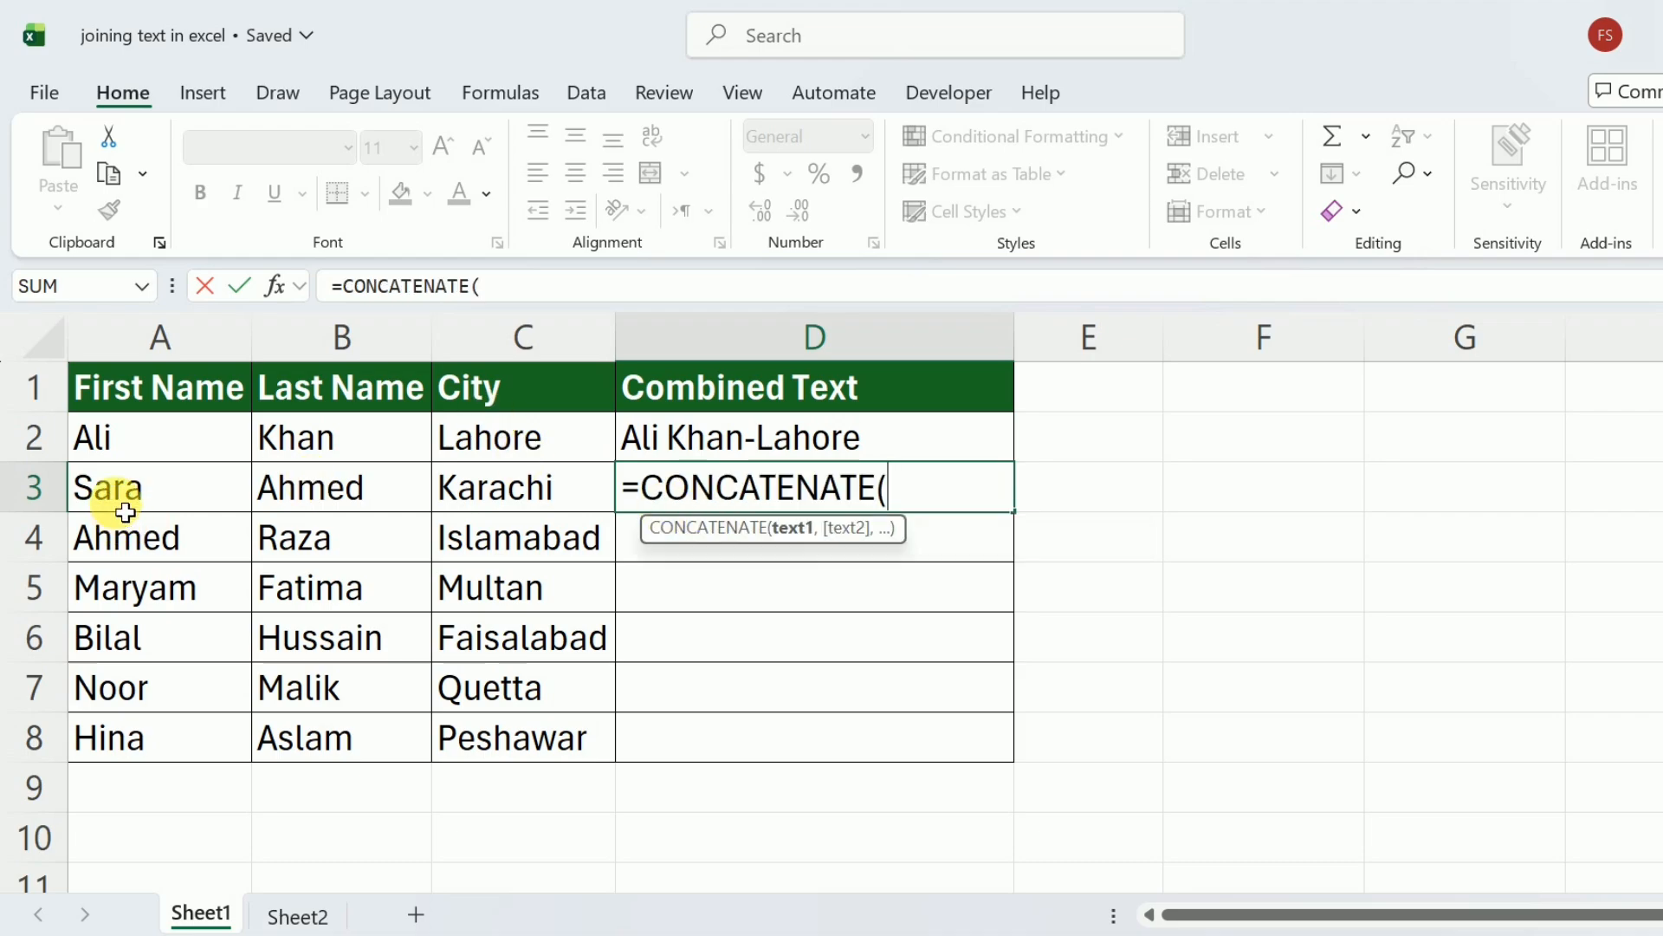
left_click_drag(126, 506, 530, 512)
type(")")
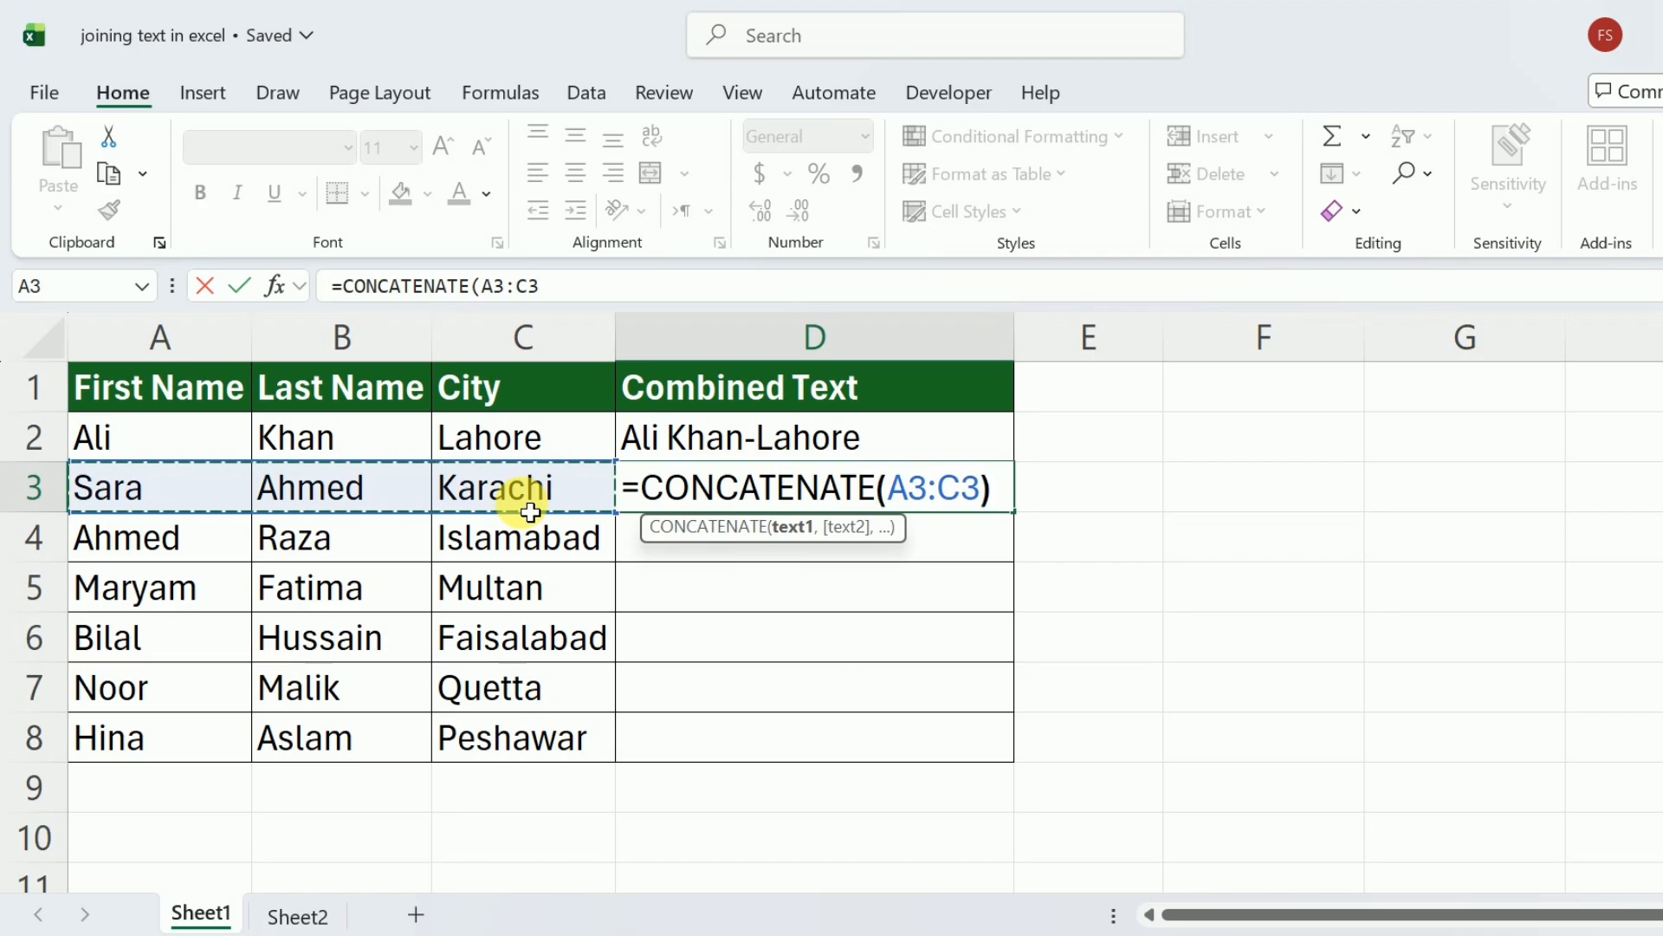
key("Return")
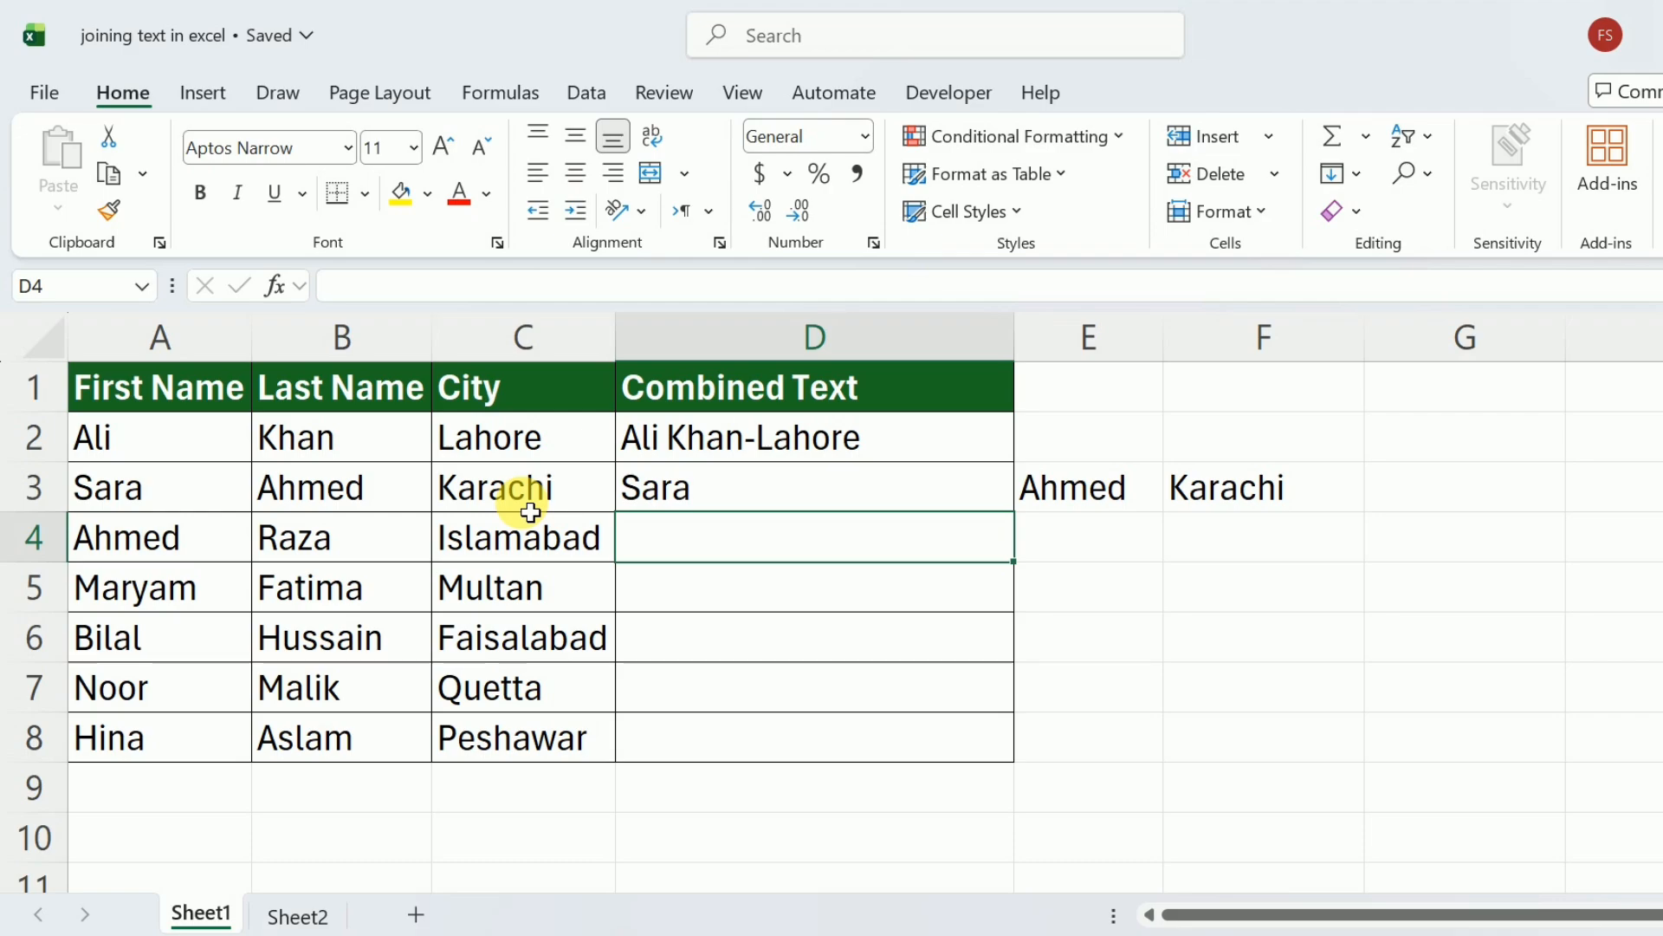
left_click(805, 496)
key("Delete")
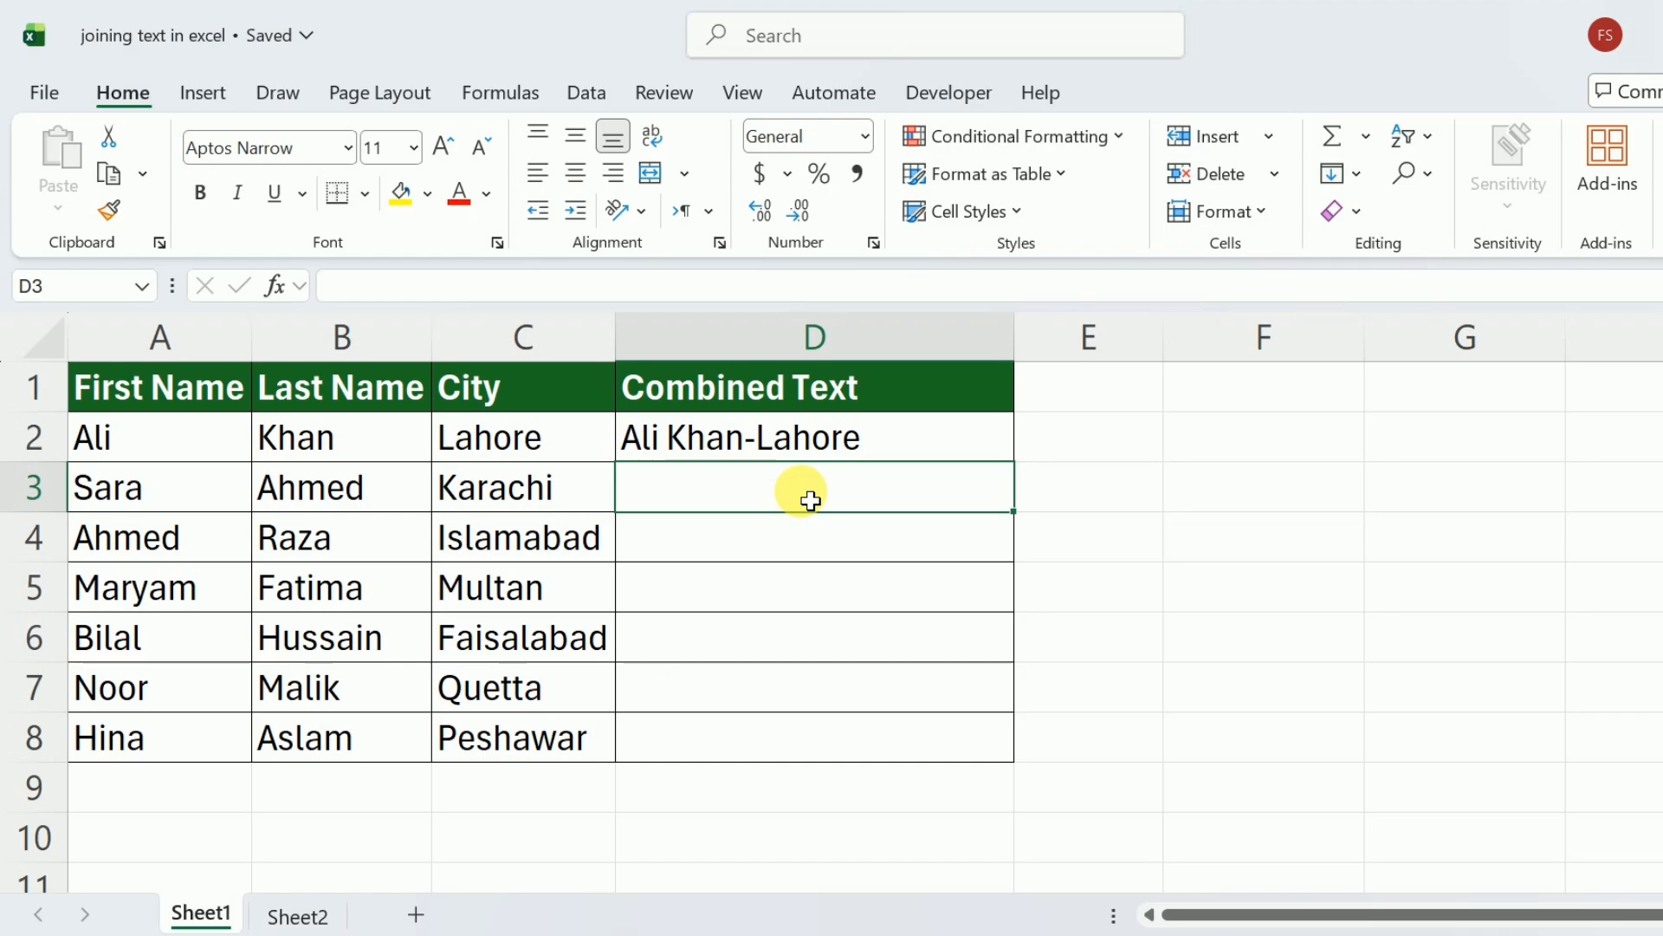
Try joining the first and last name in D3 with =CONCAT(A3:B3), and clear the cell.
type("=co")
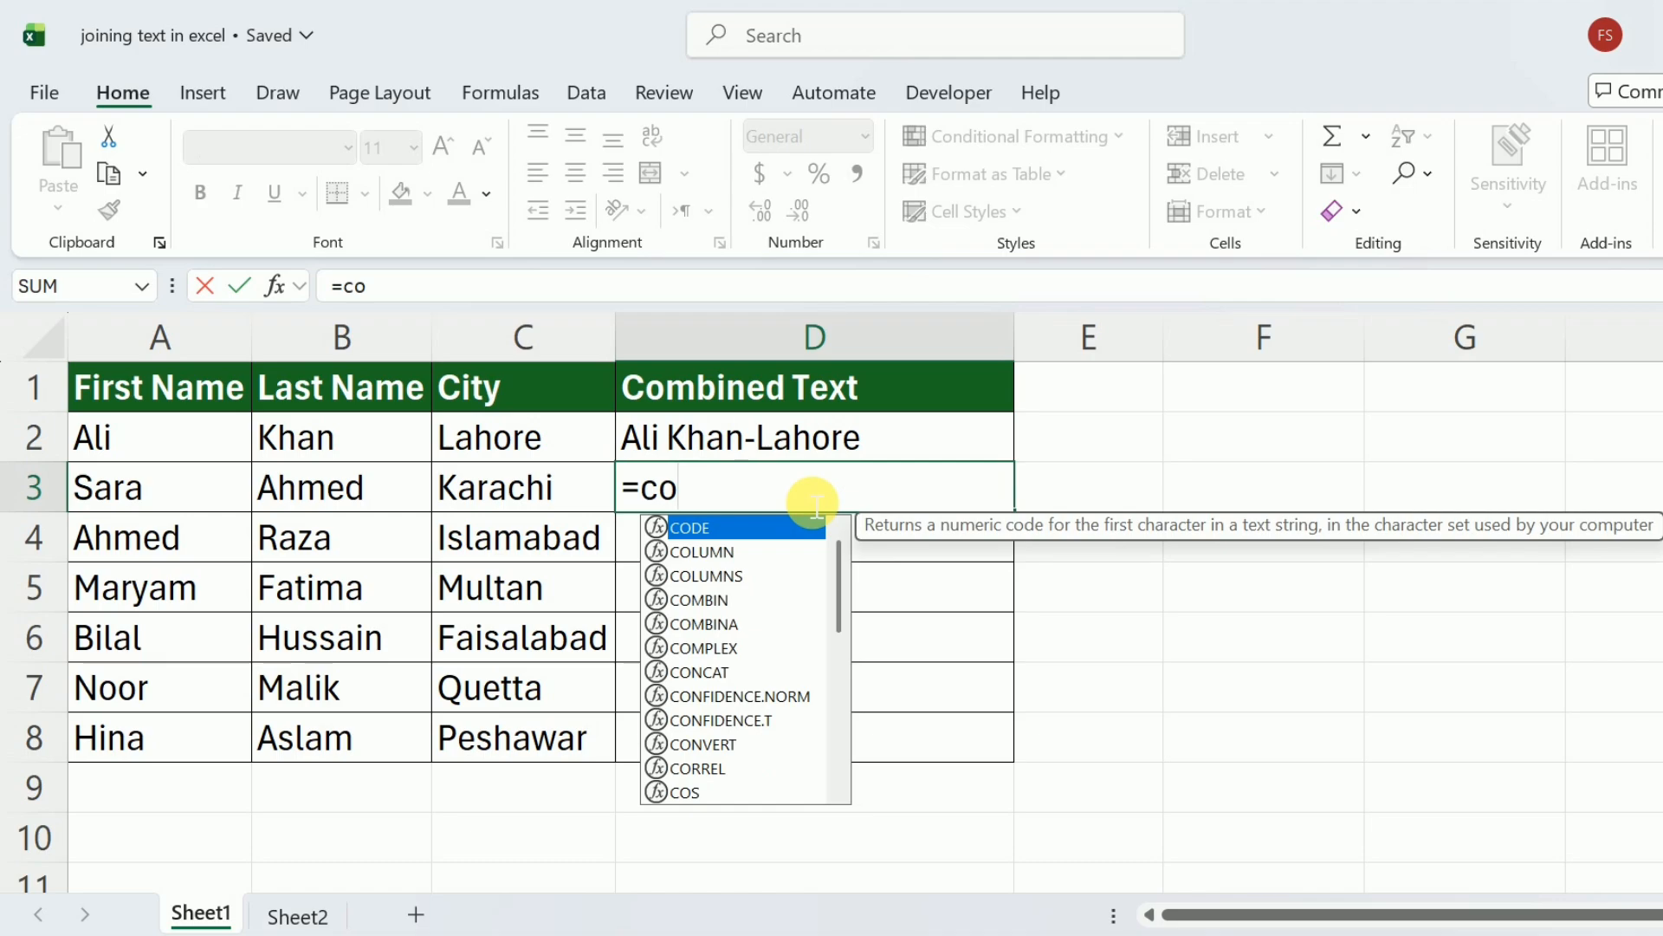
type("n")
key("Tab")
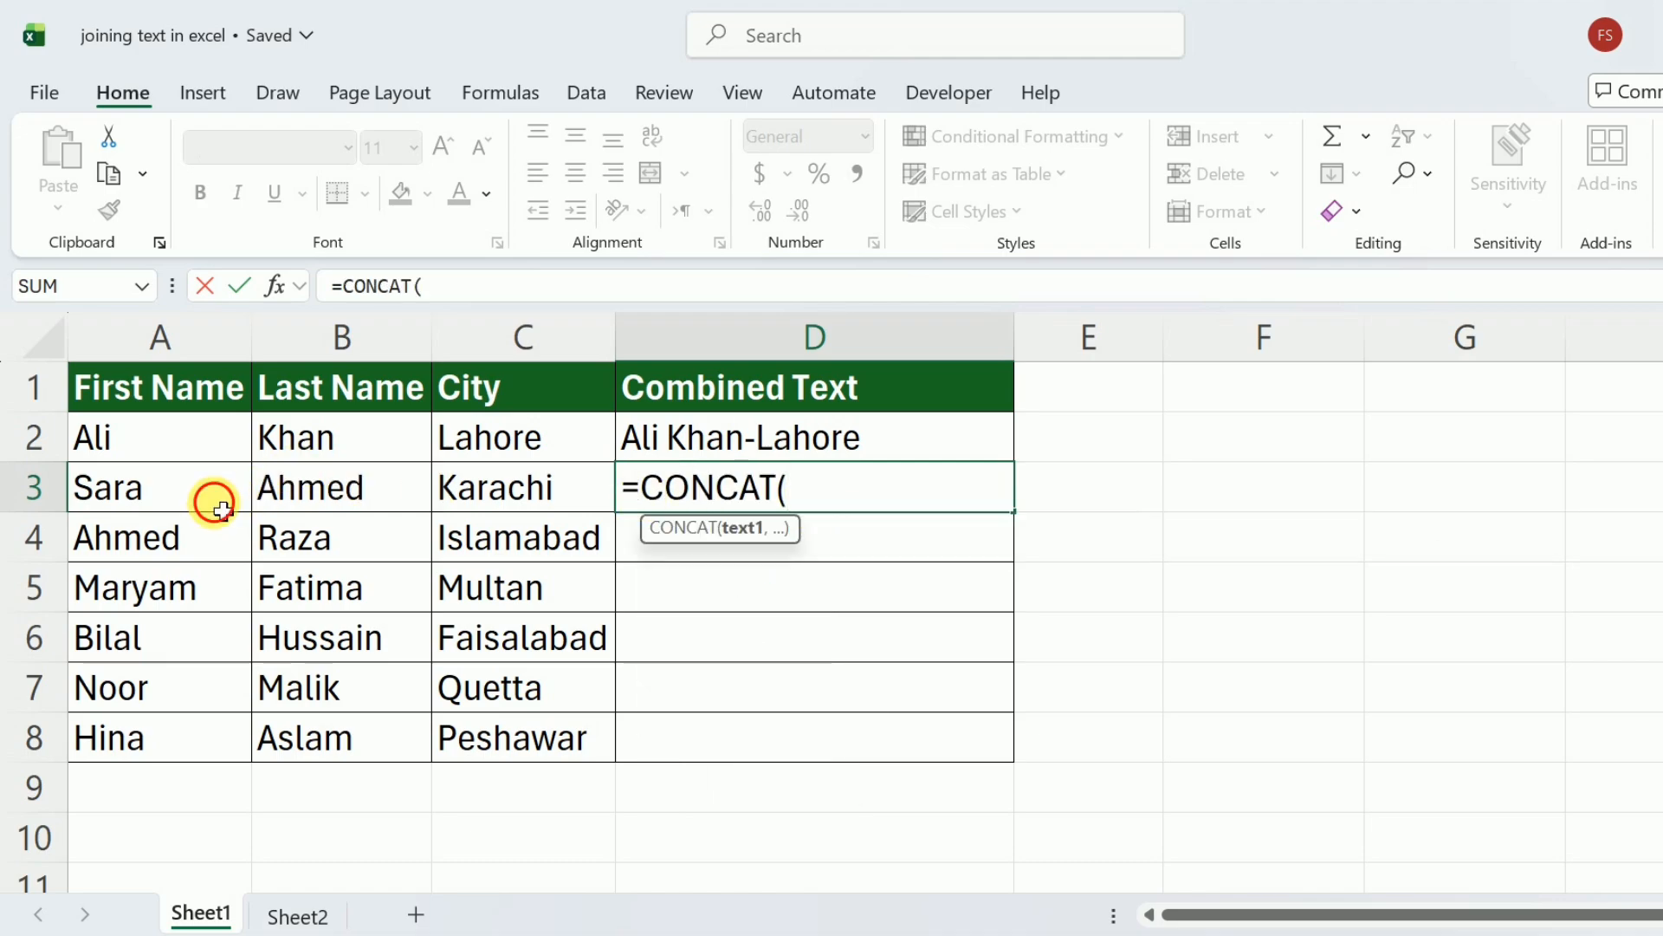
left_click_drag(211, 498, 320, 492)
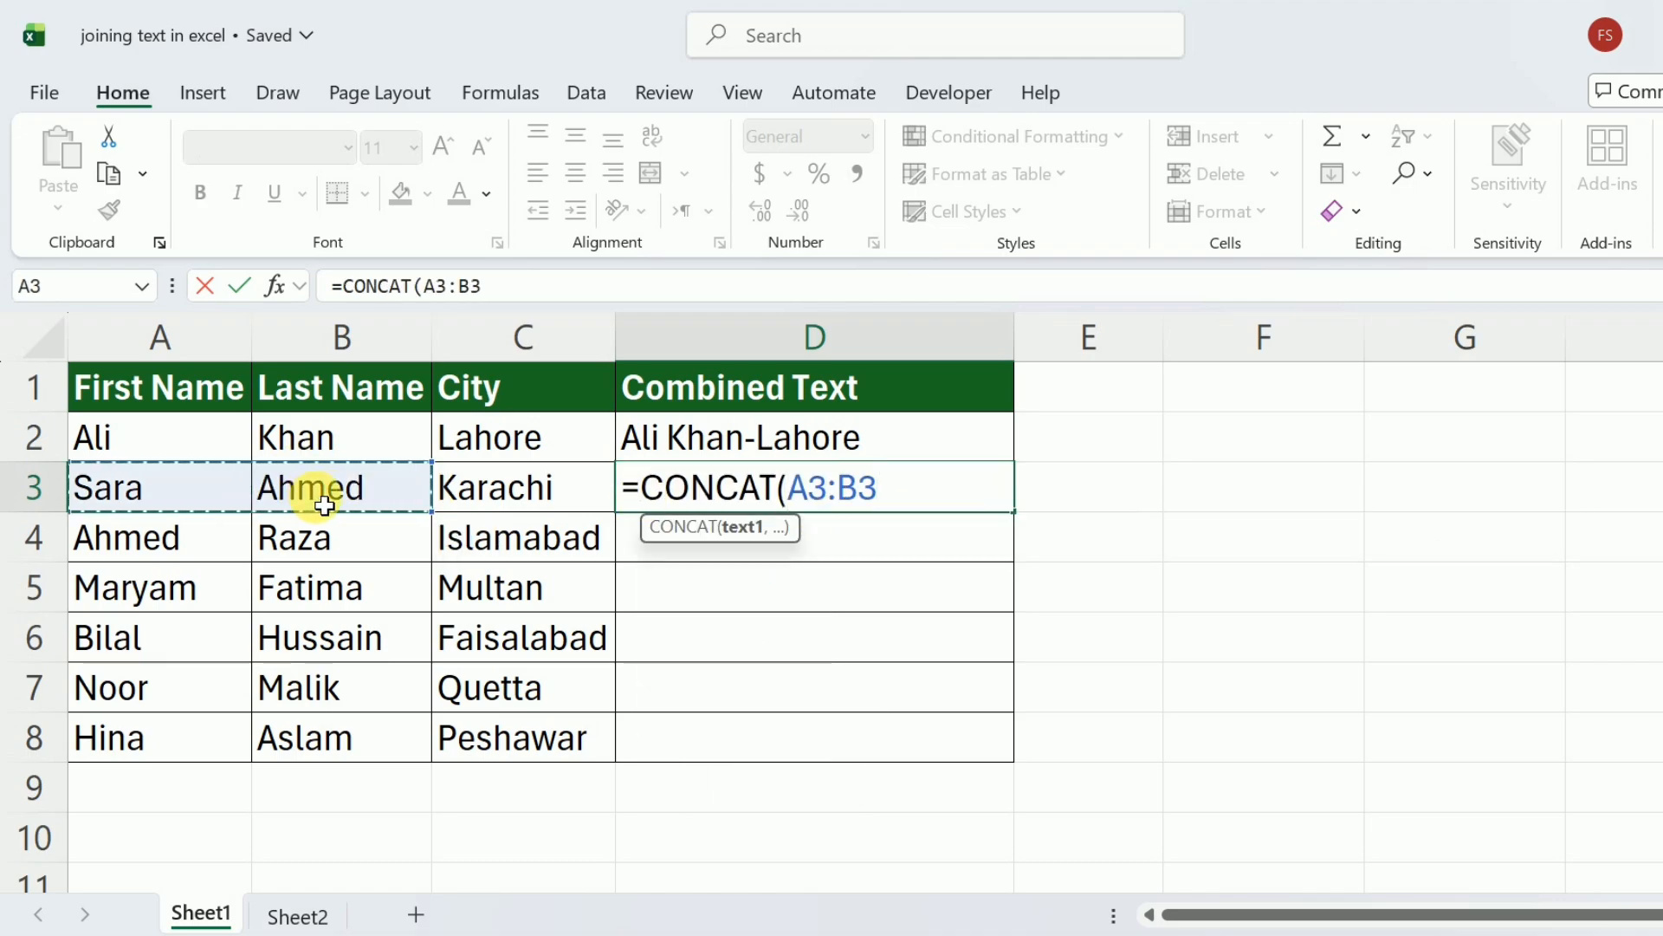
type(")")
key("Return")
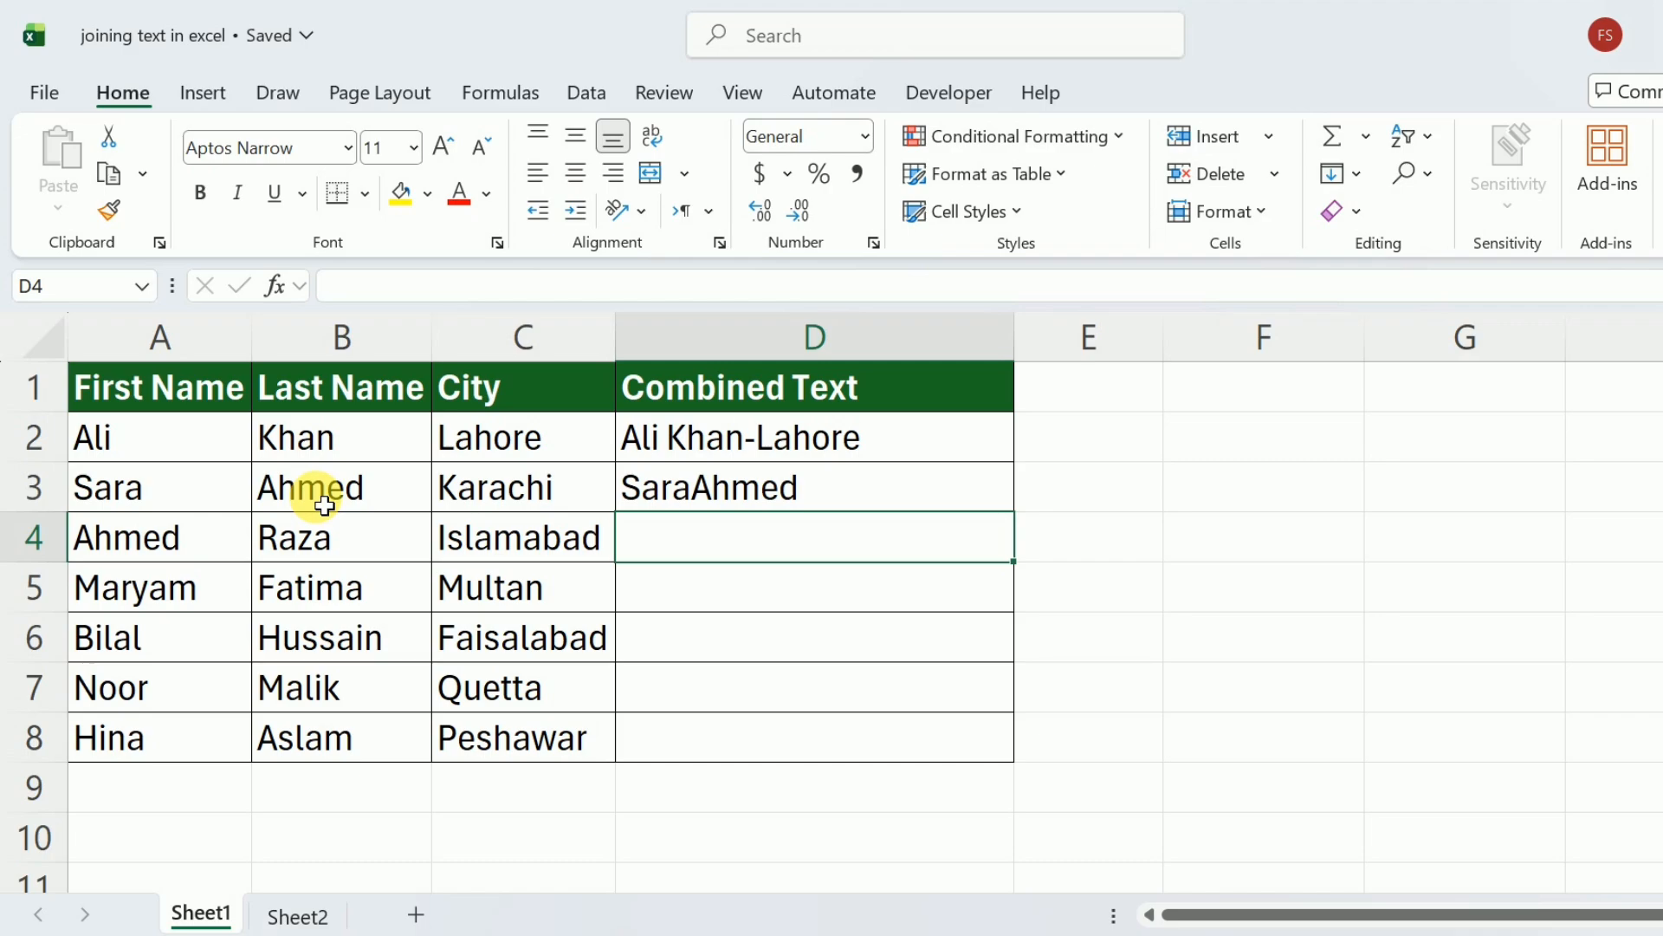
left_click(694, 500)
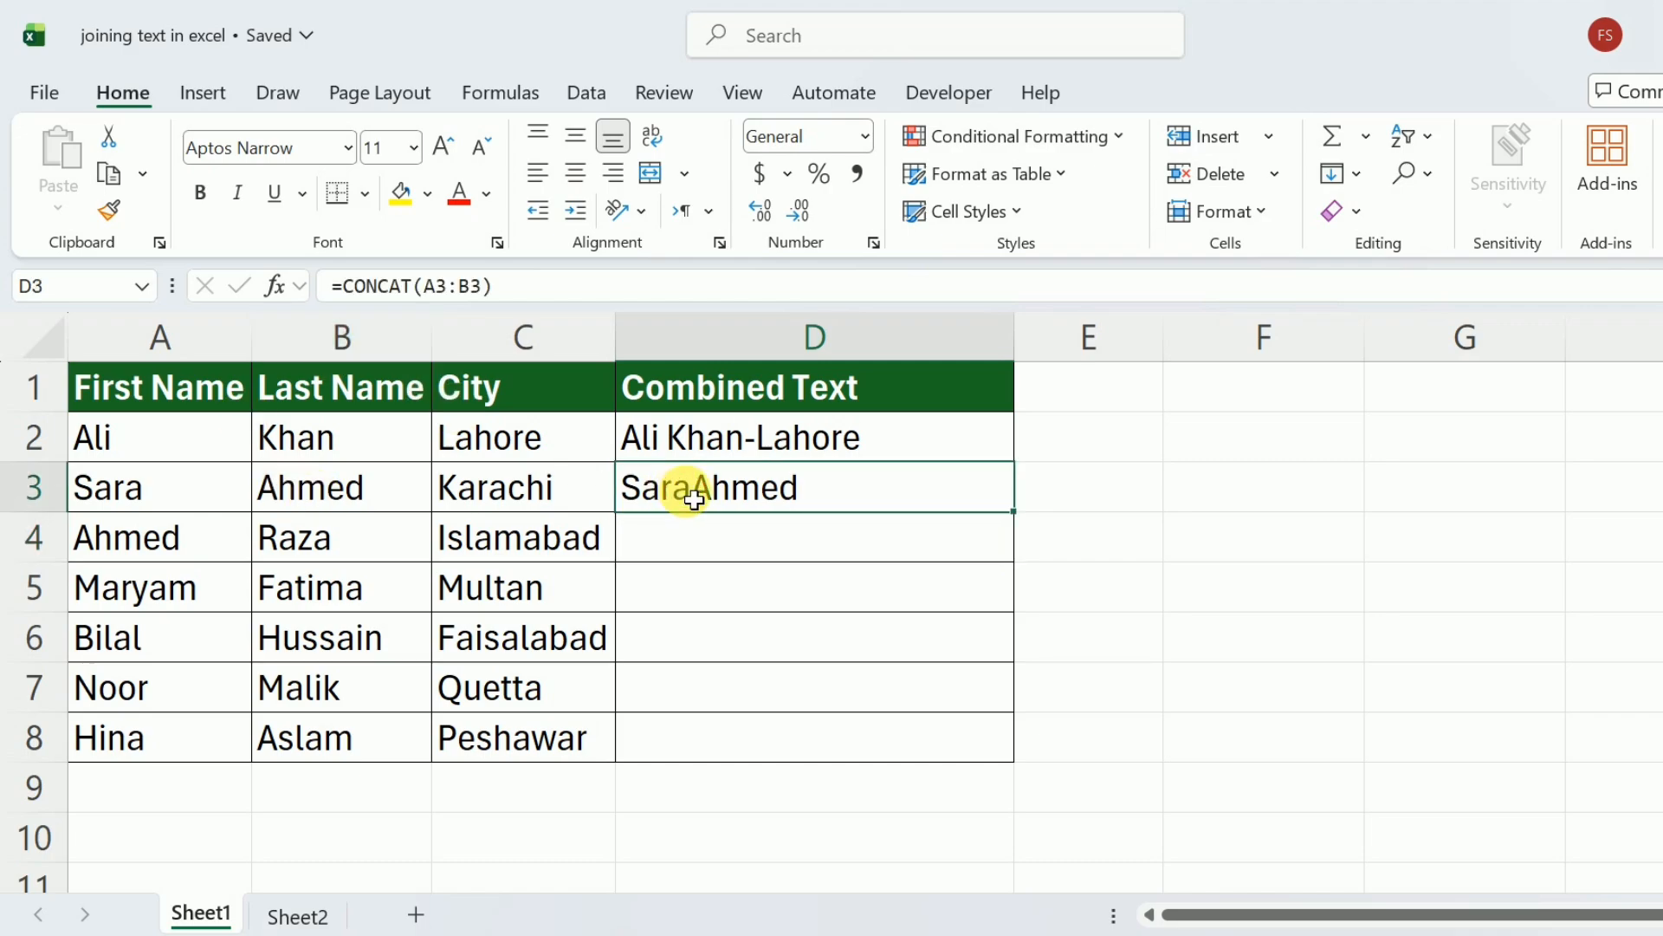
key("Delete")
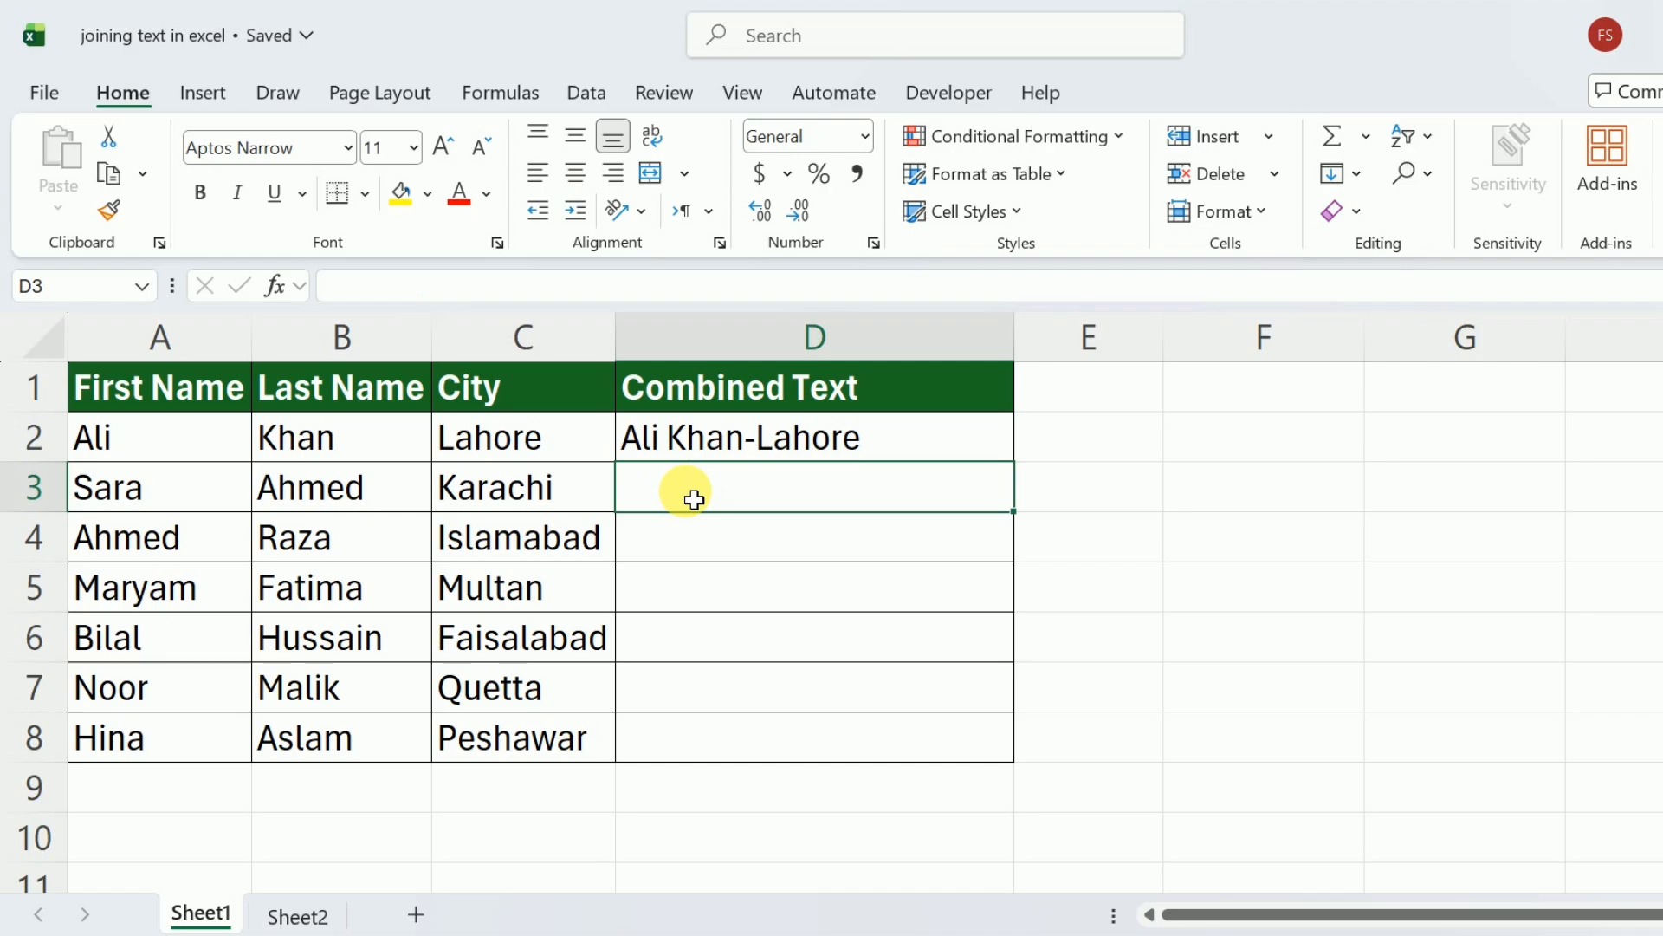
Enter =TEXTJOIN(" ",TRUE,A3:B3) in cell D3 to join the first and last name with a space, ignoring empty cells.
type("=te")
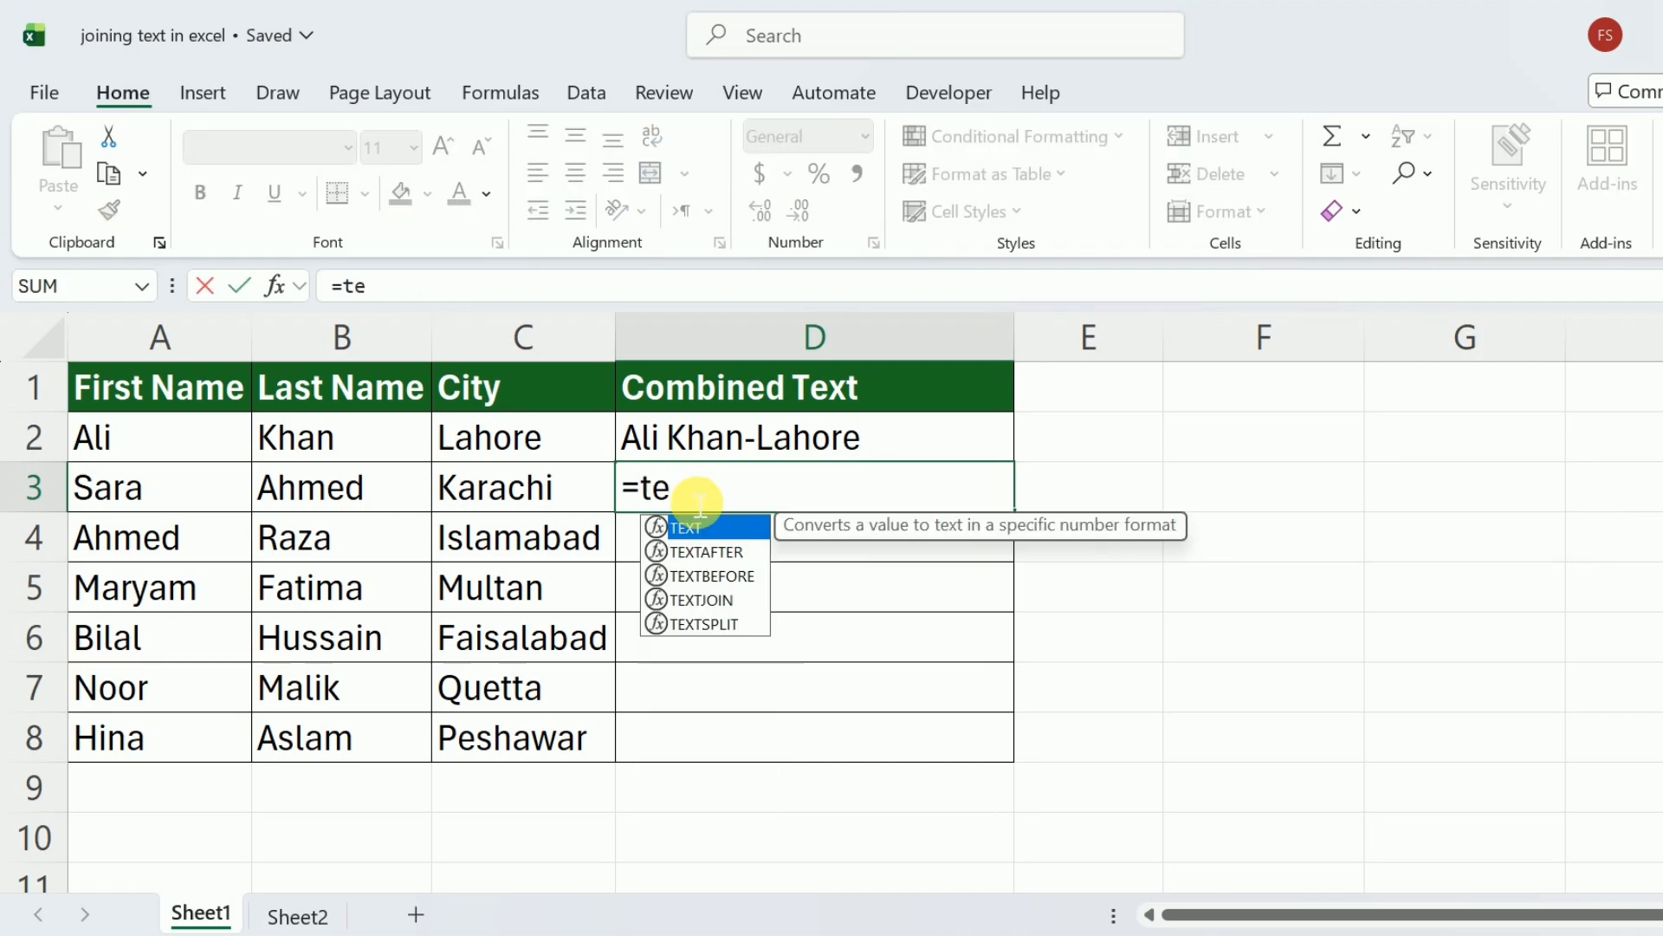
type("xtjoin(")
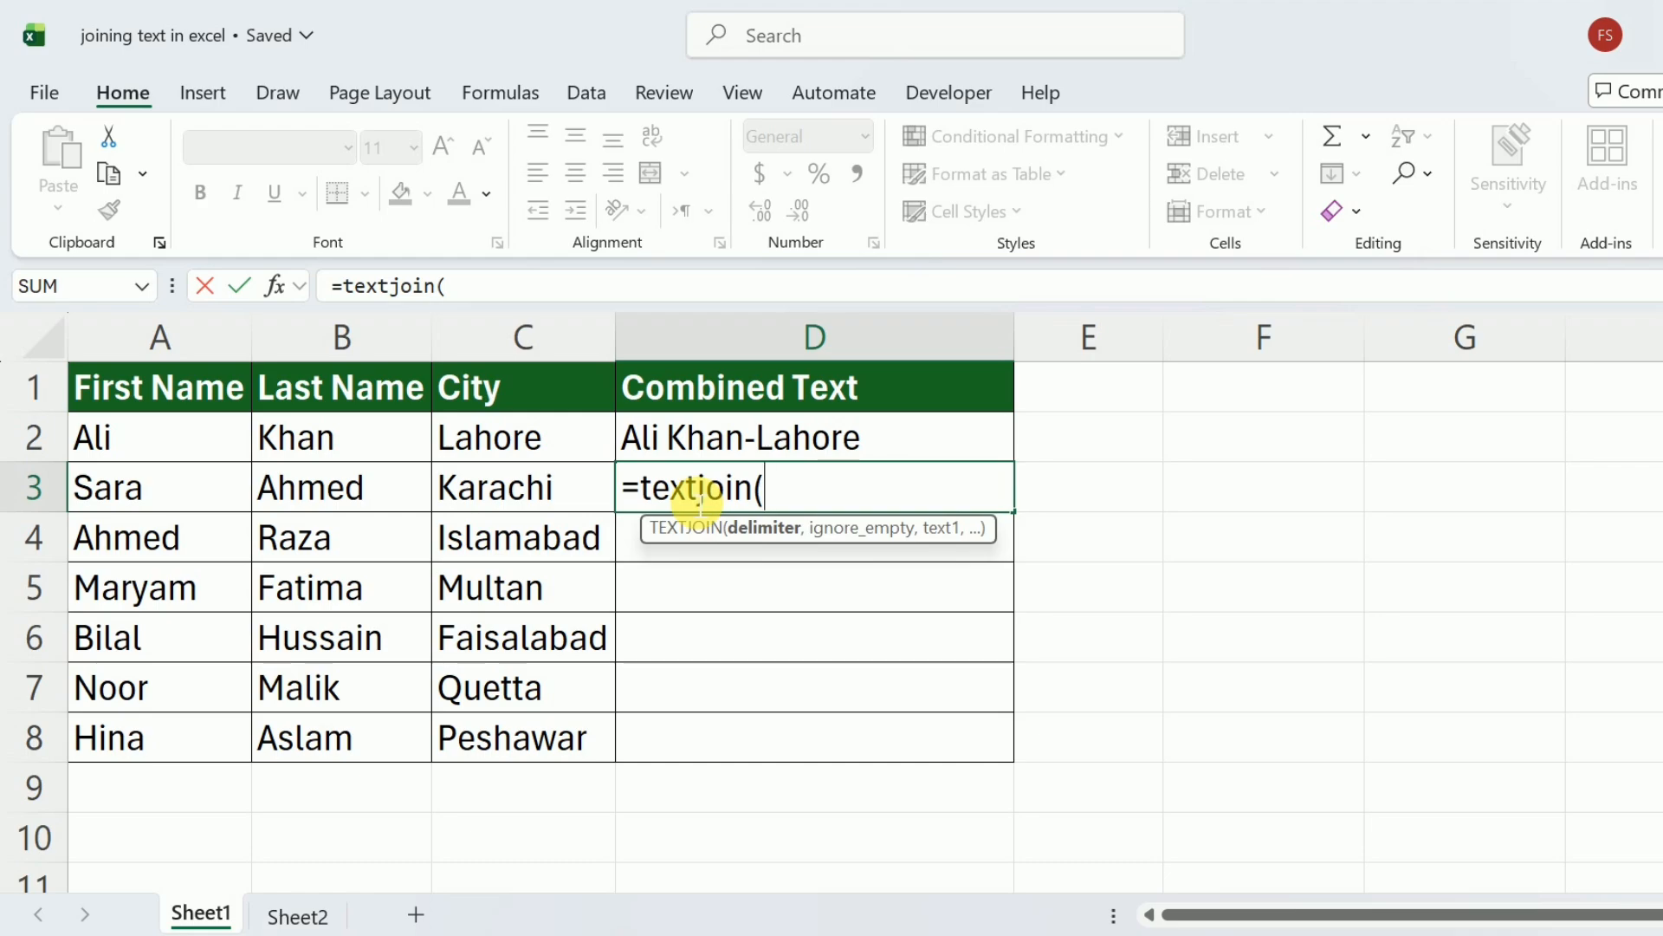
type("\" \",")
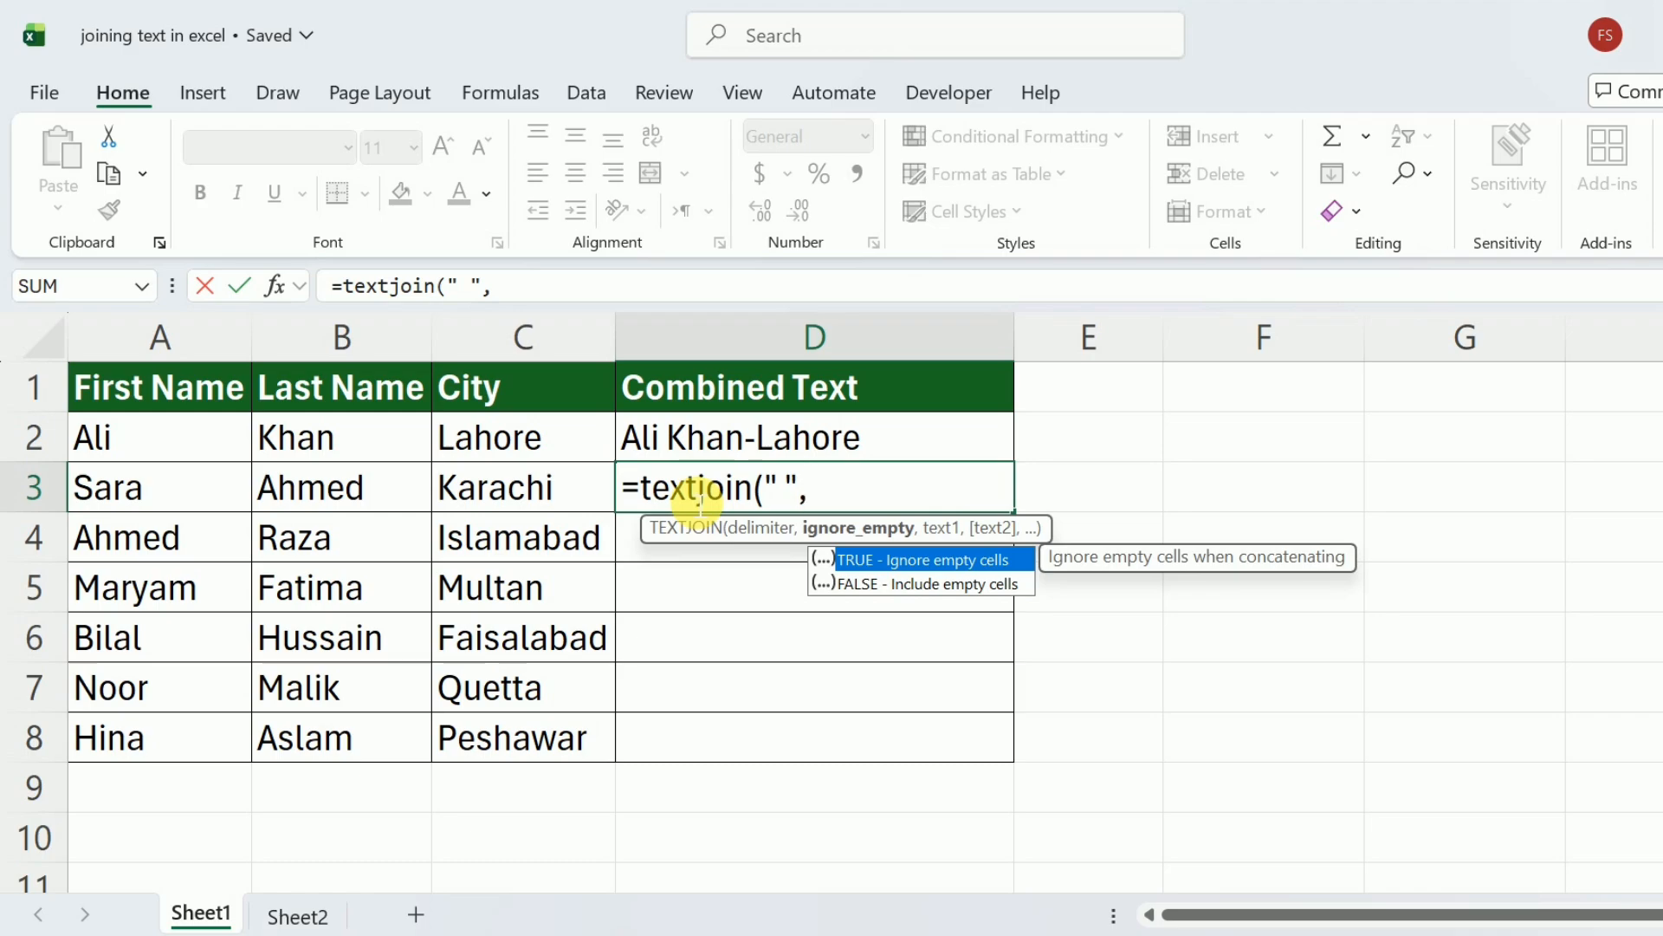
type("Tr")
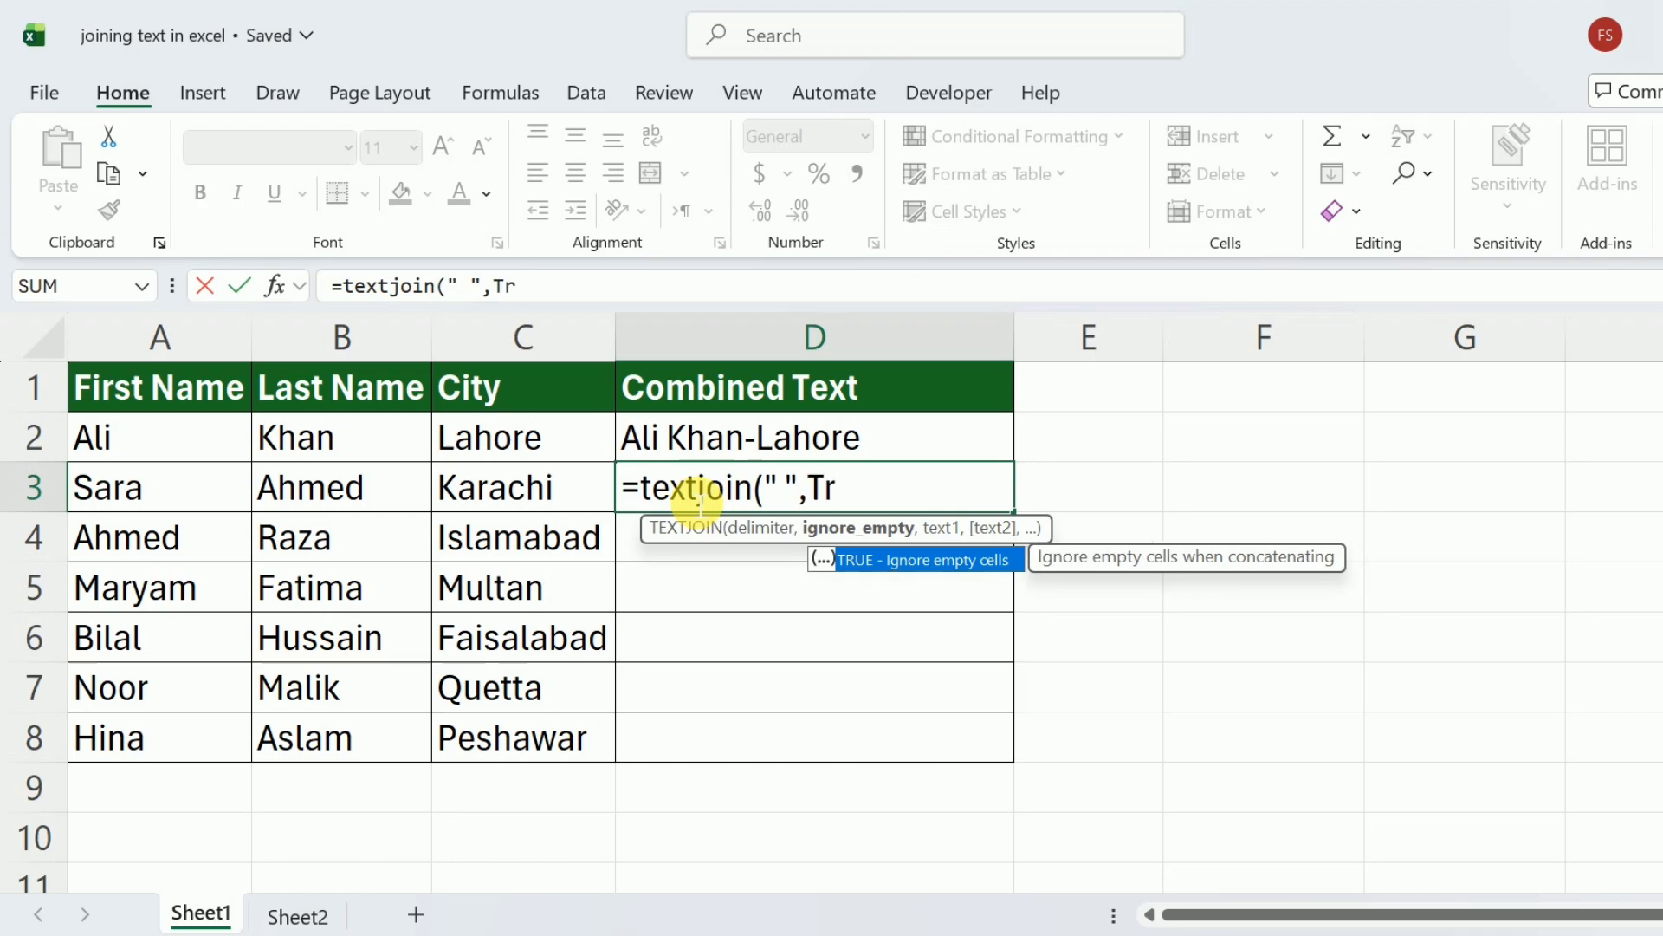
type("ue,")
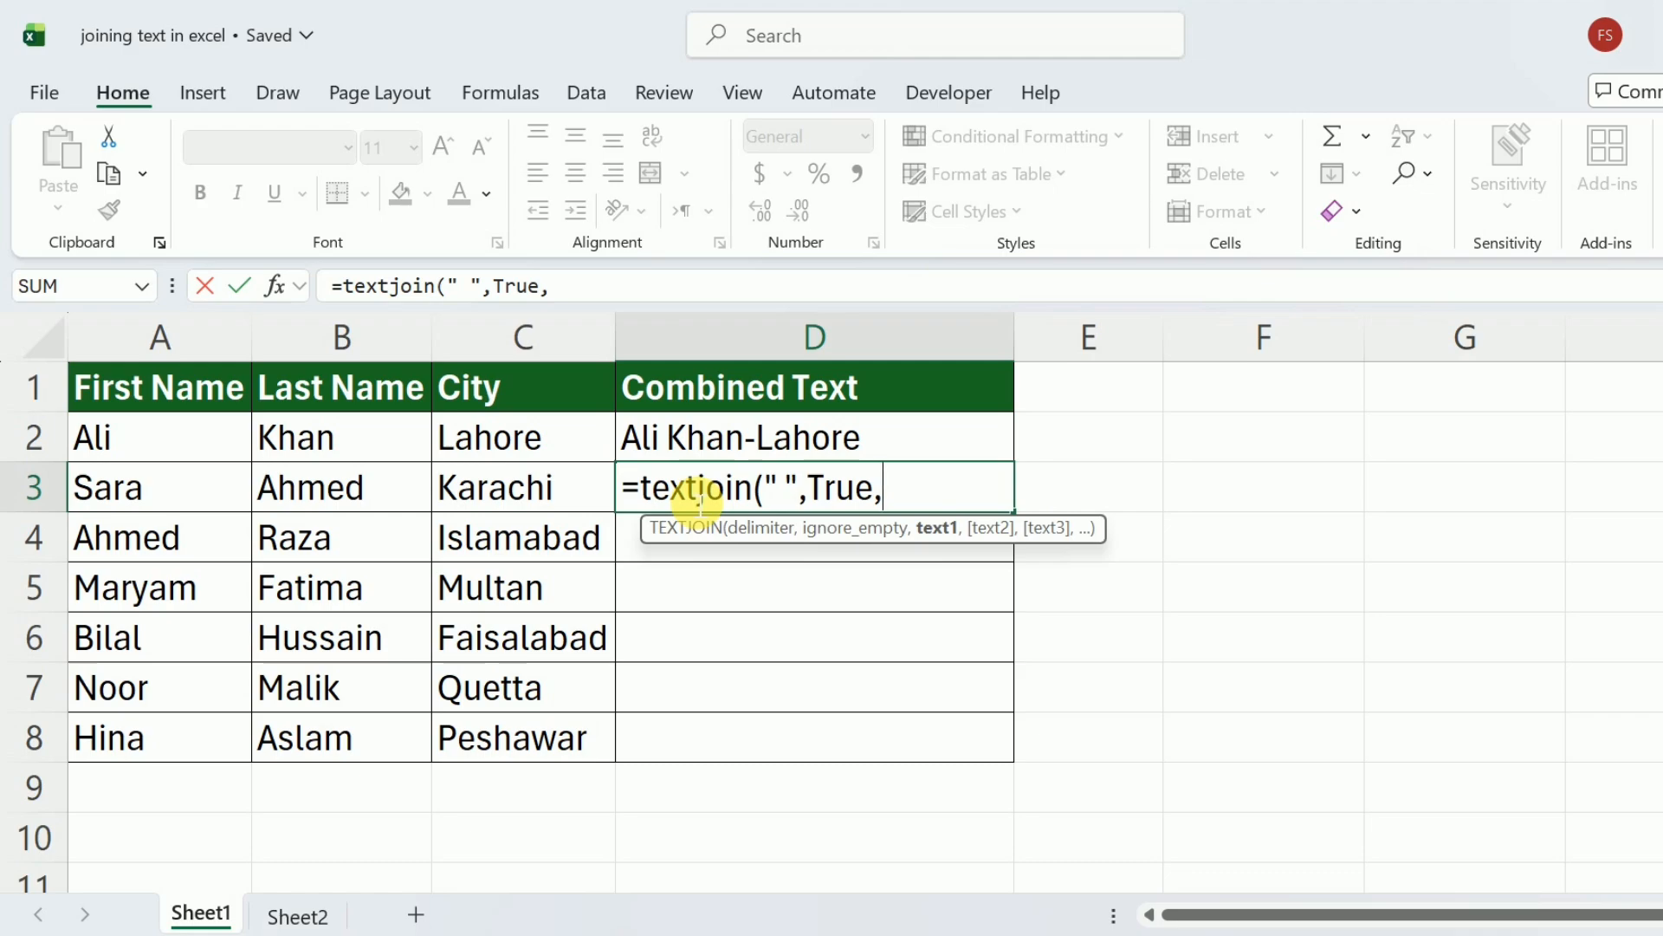
left_click_drag(174, 494, 310, 495)
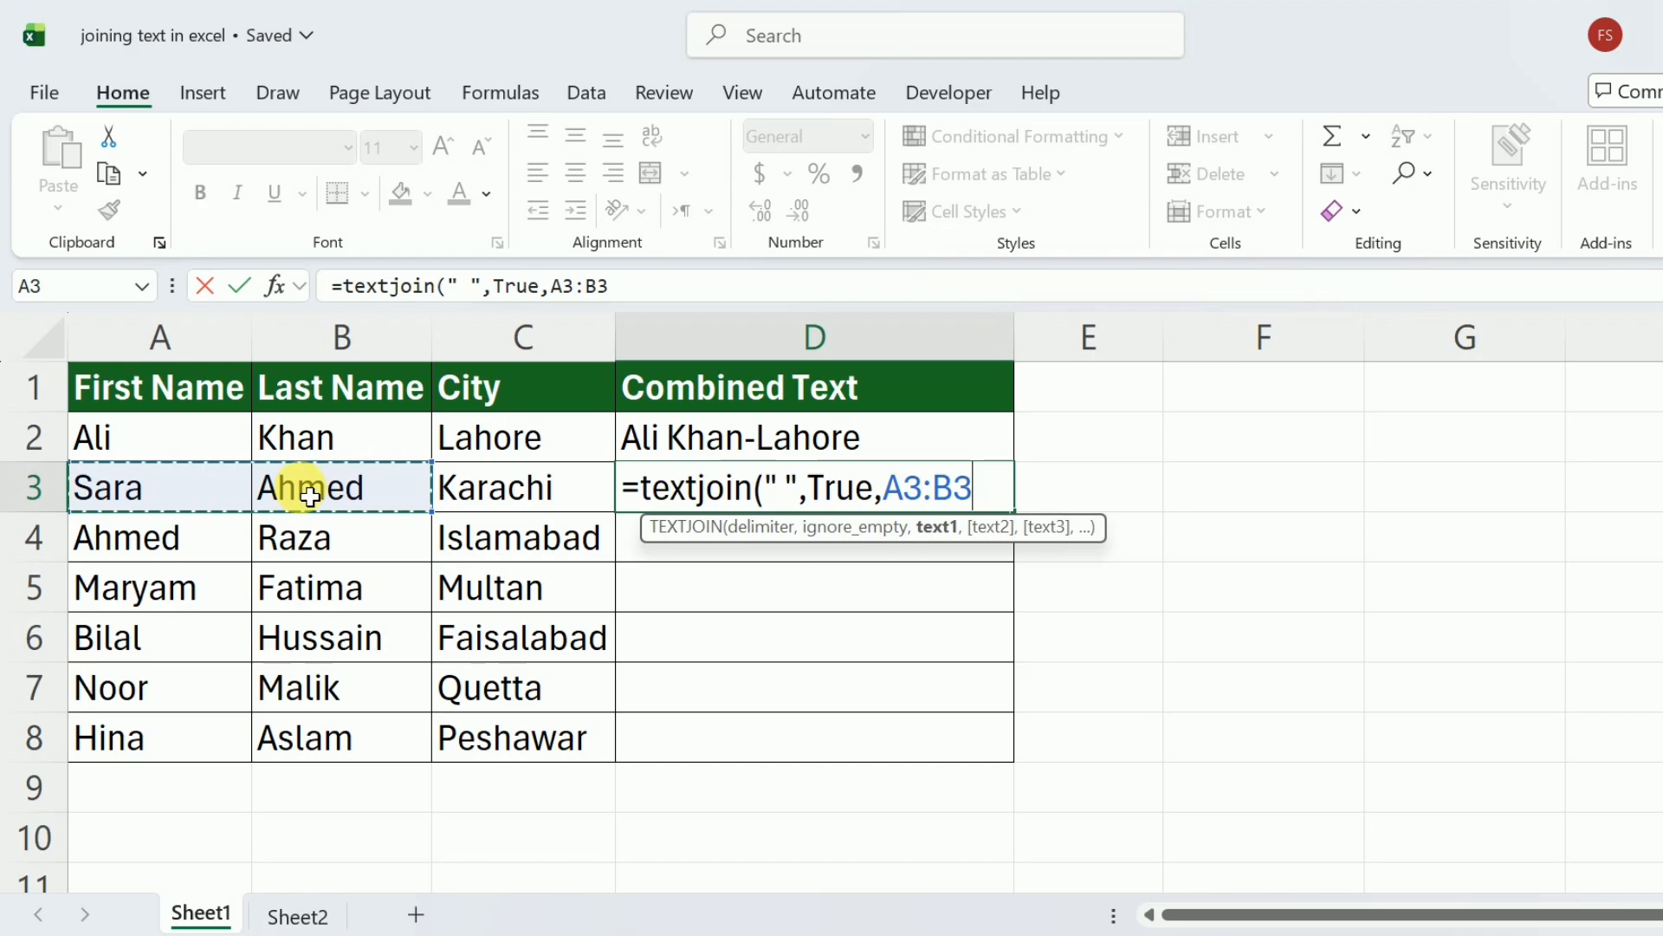
type(")")
key("Return")
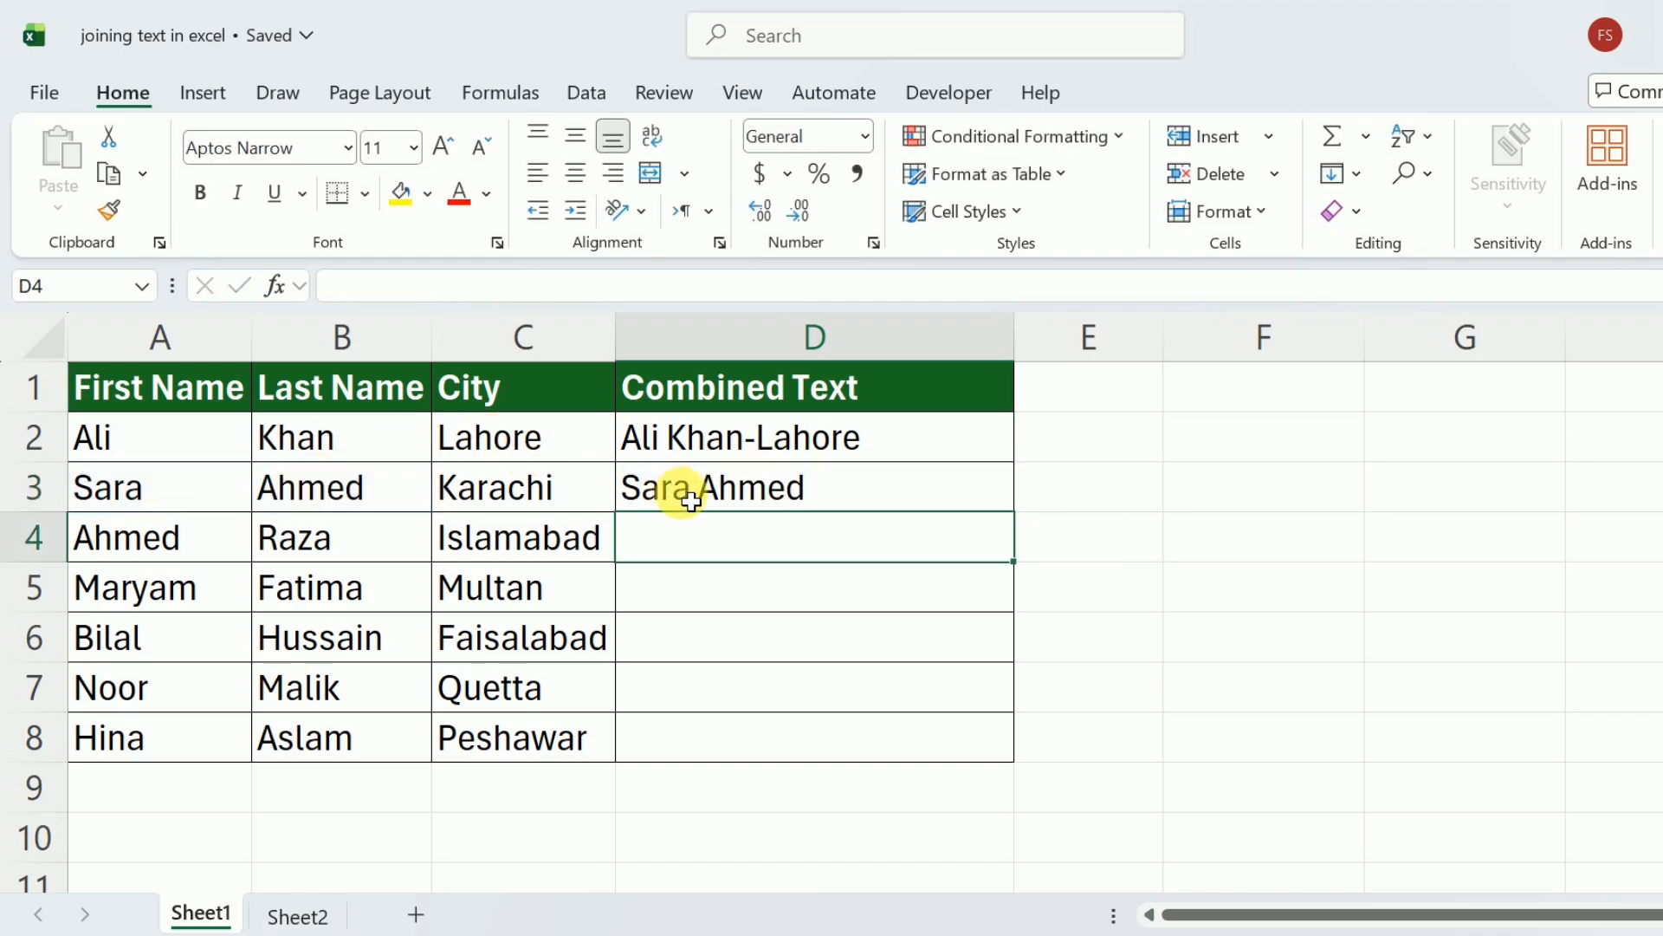
Extend the TEXTJOIN formula in D3 with &"-"&C3 to append a hyphen and the city.
left_click(689, 501)
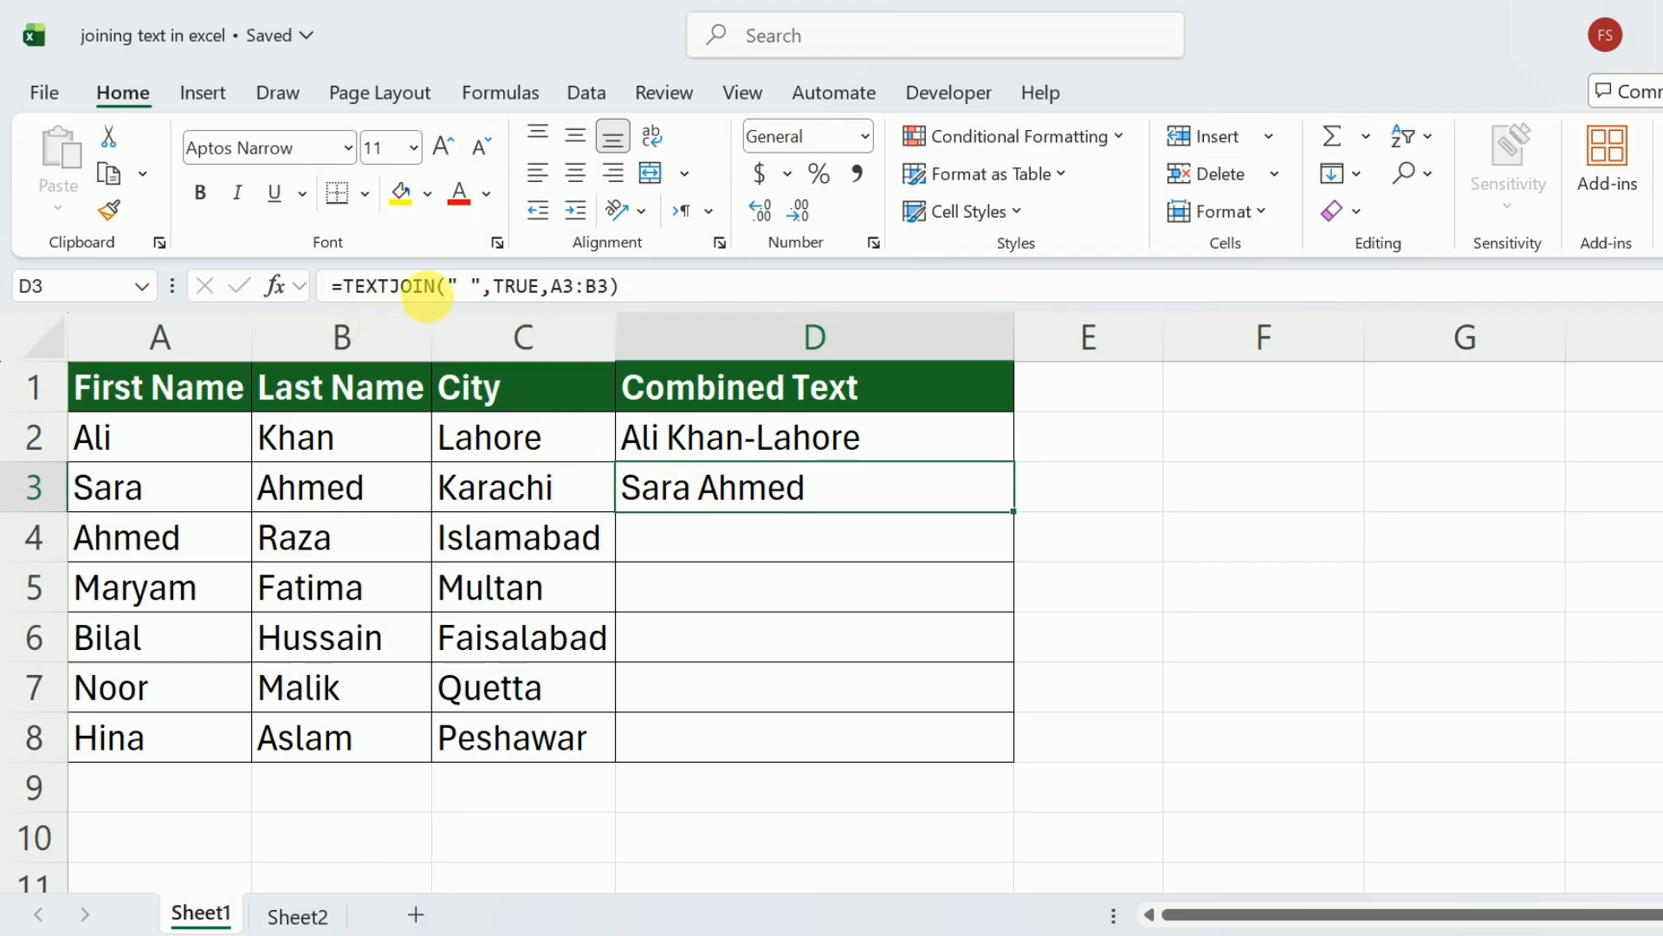
left_click(640, 295)
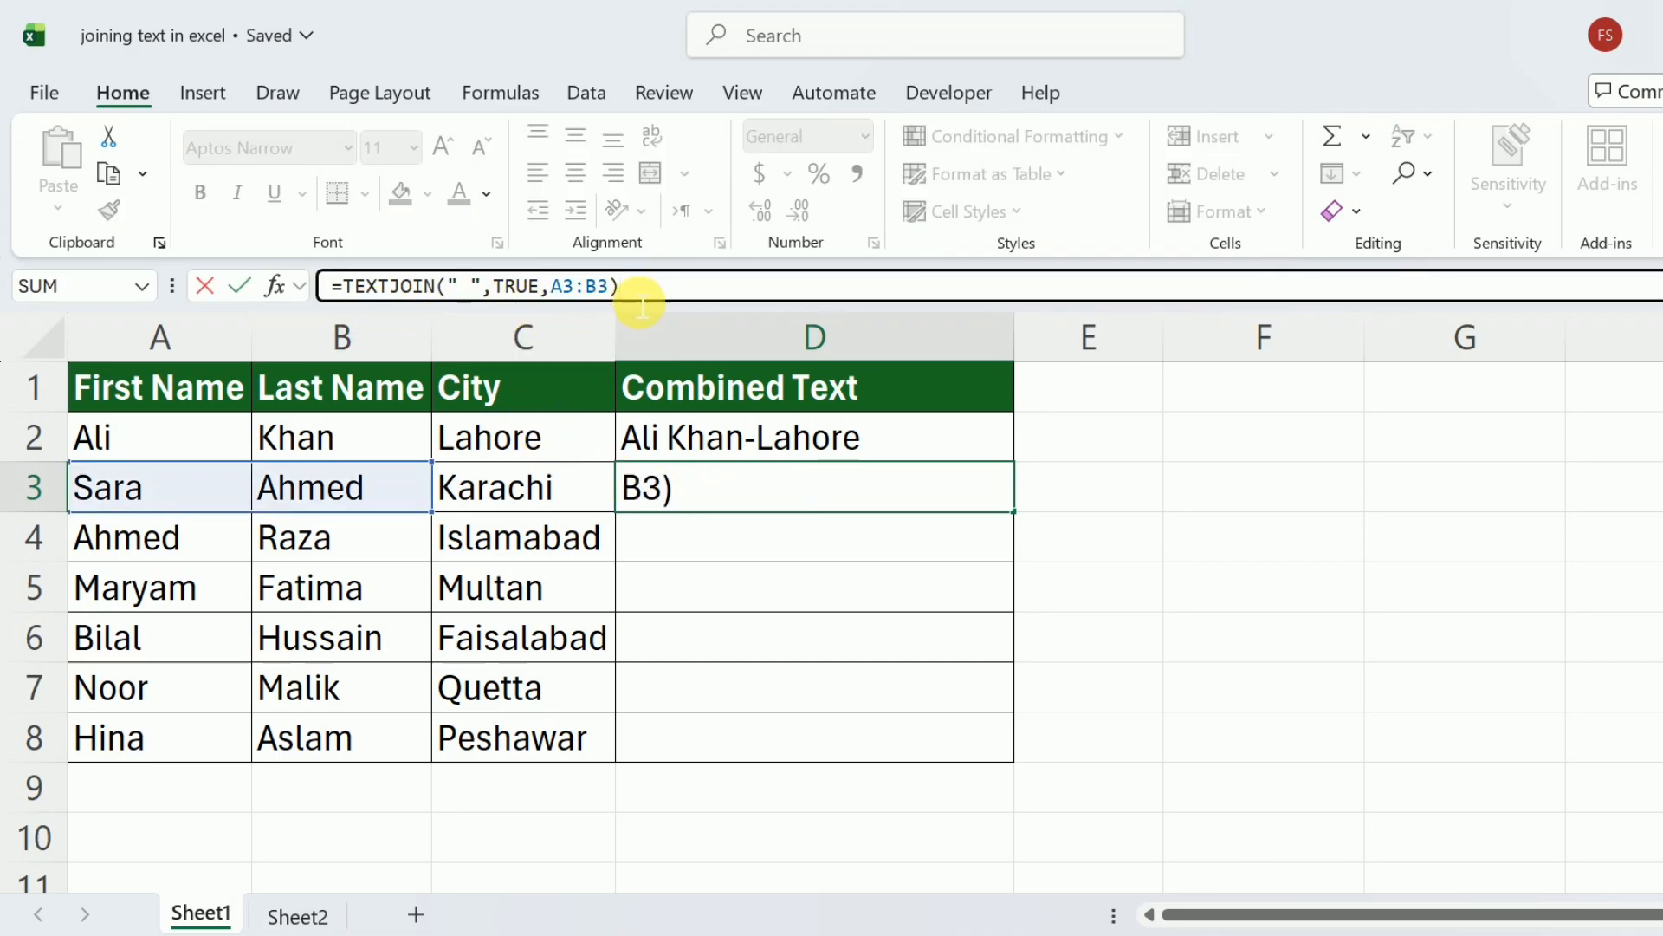
type("&")
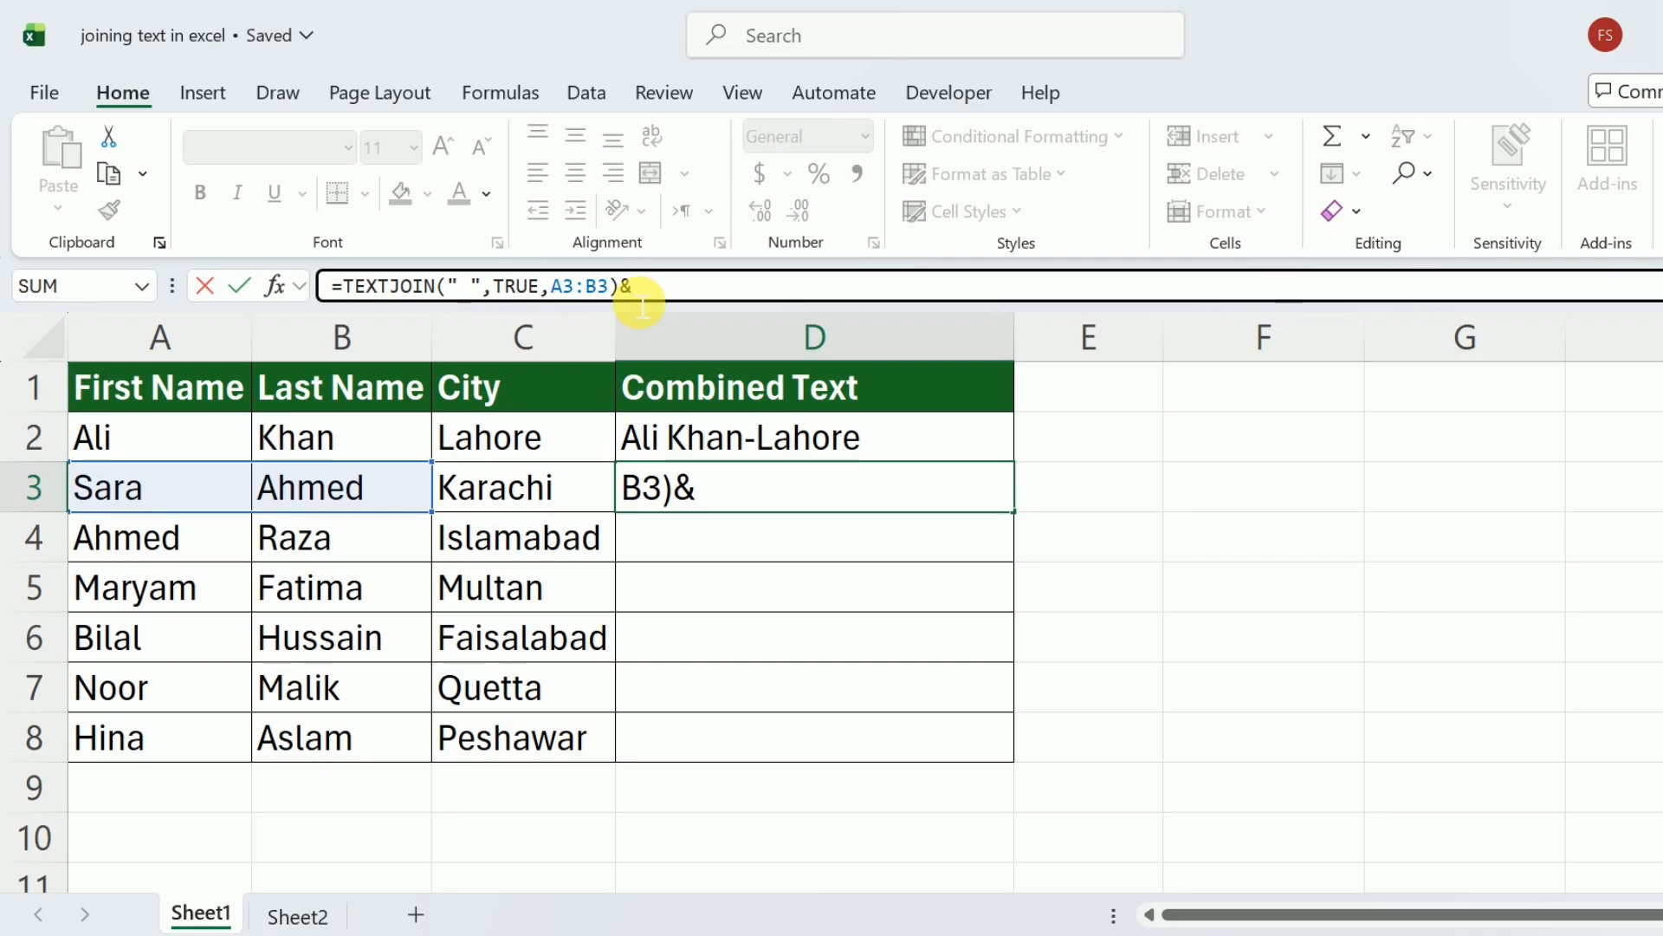
type("\"-\"&")
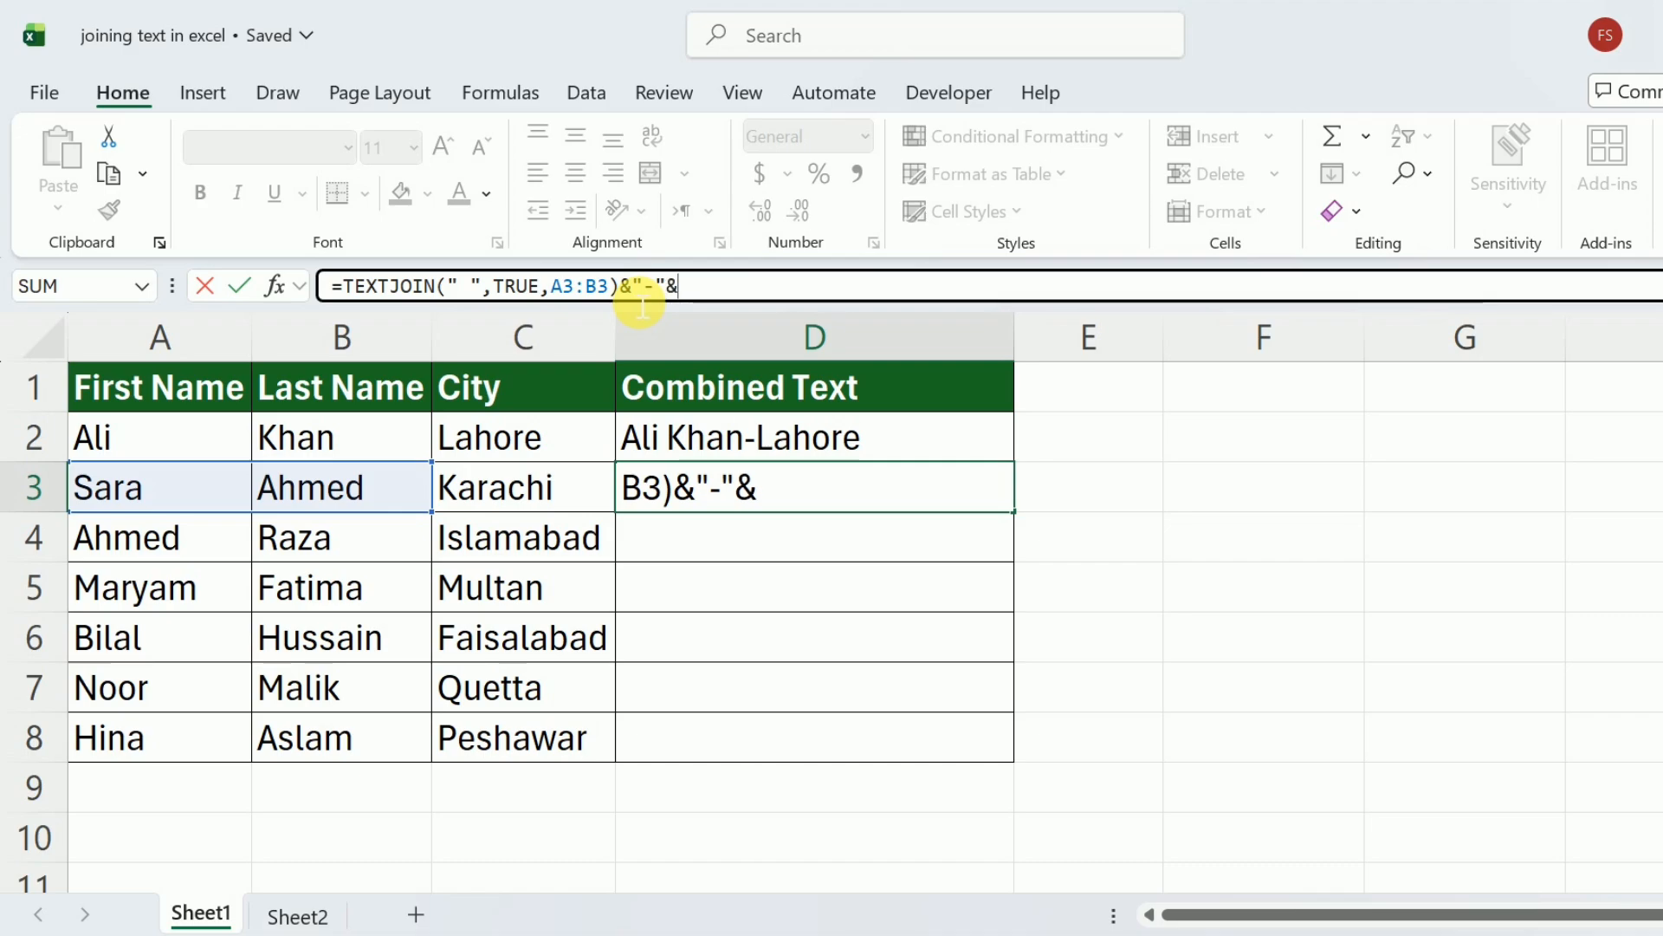
left_click(552, 495)
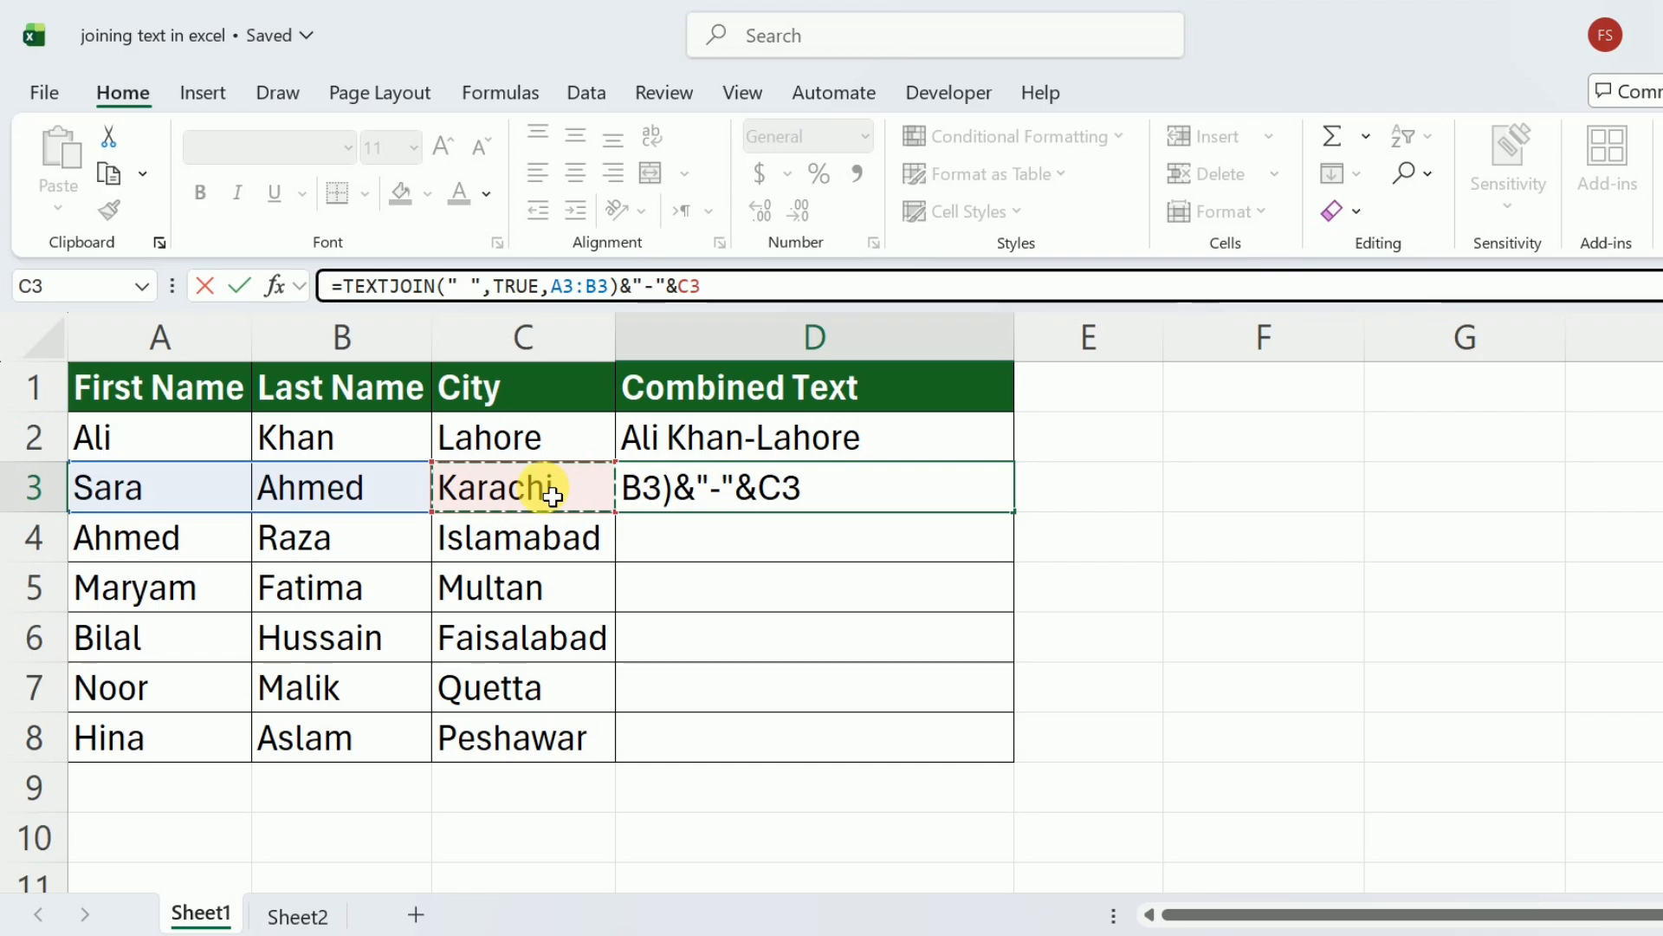
key("Return")
Fill the D3 formula down the Combined Text column through D8, and select cell D2.
left_click(950, 507)
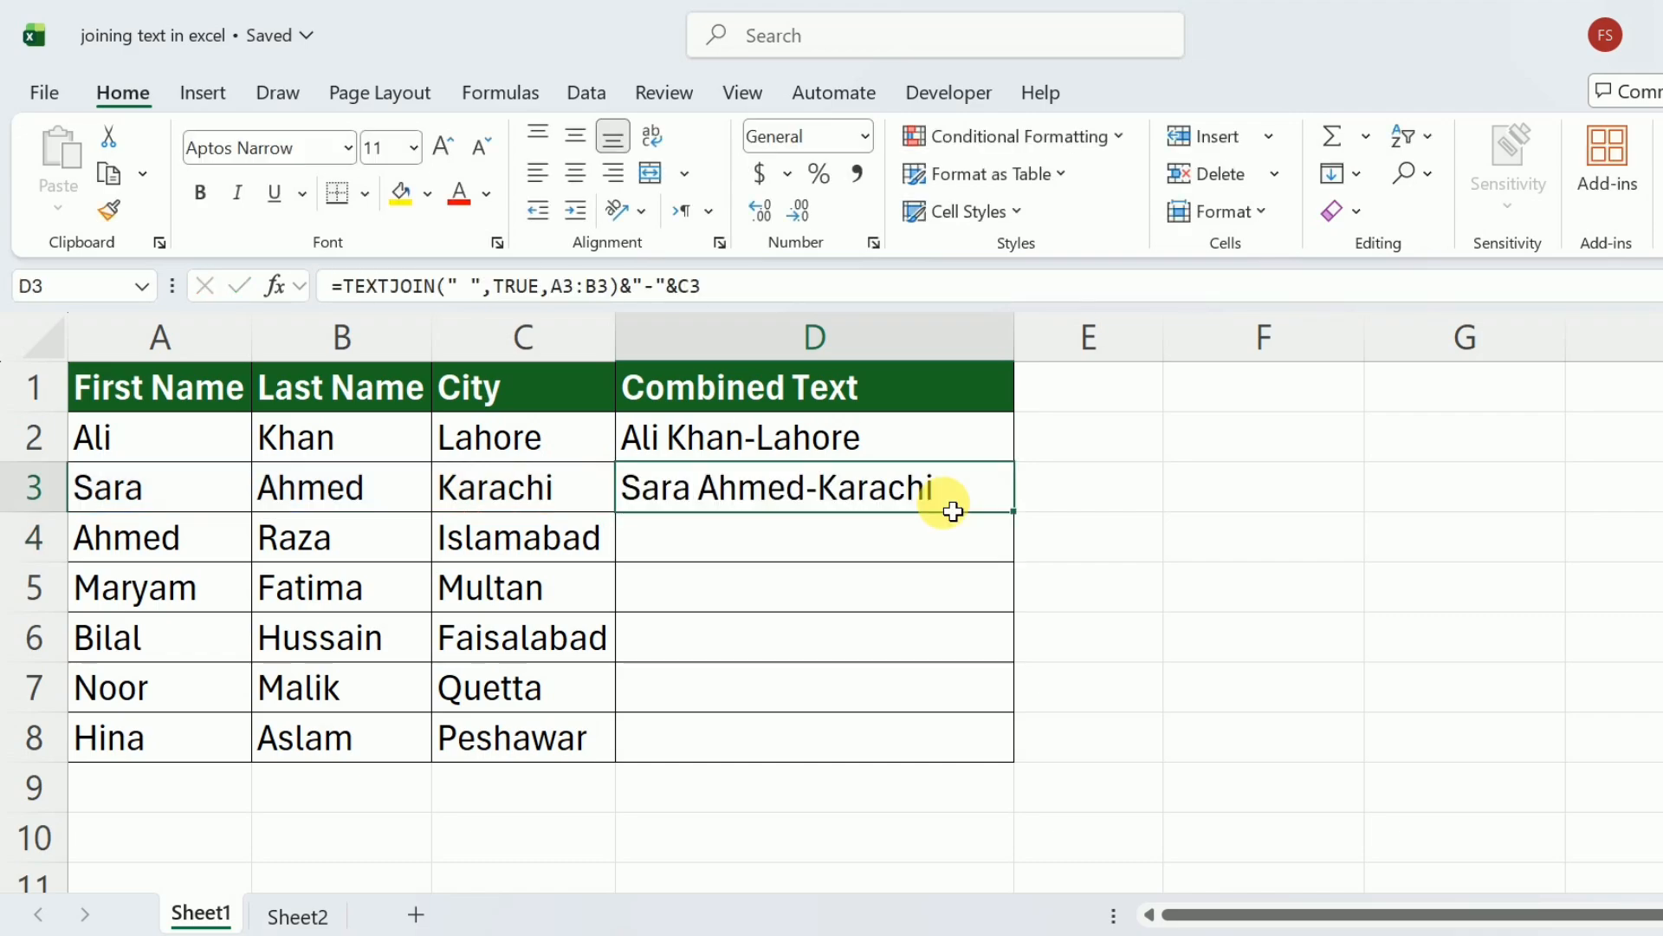
double_click(1018, 520)
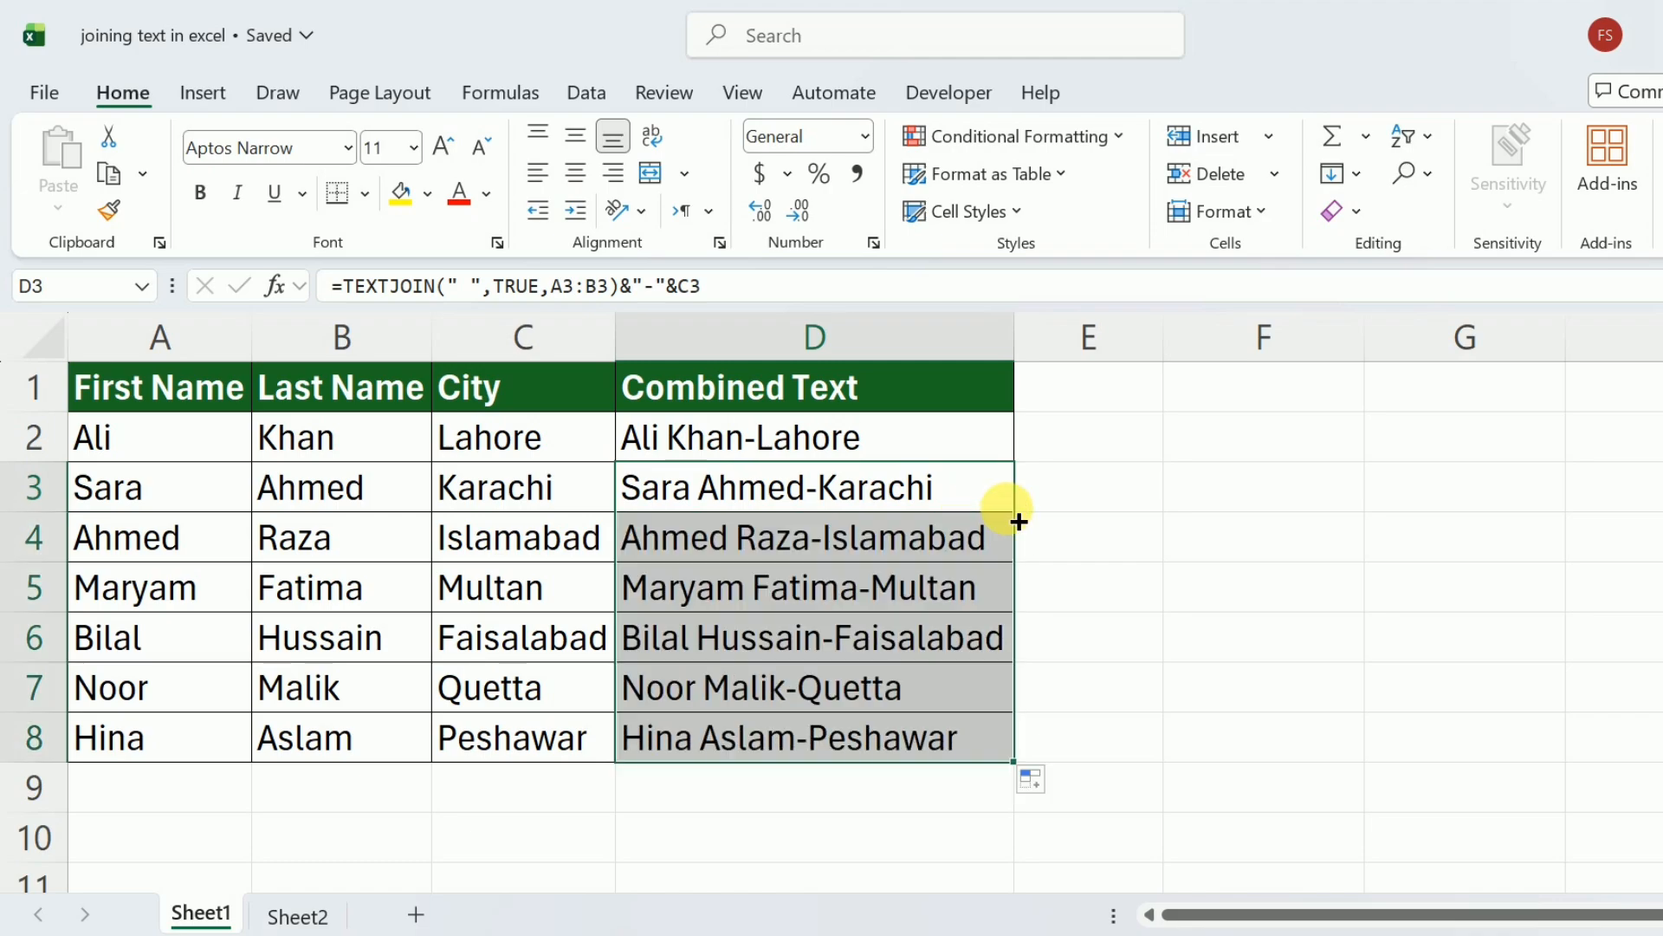
left_click(982, 451)
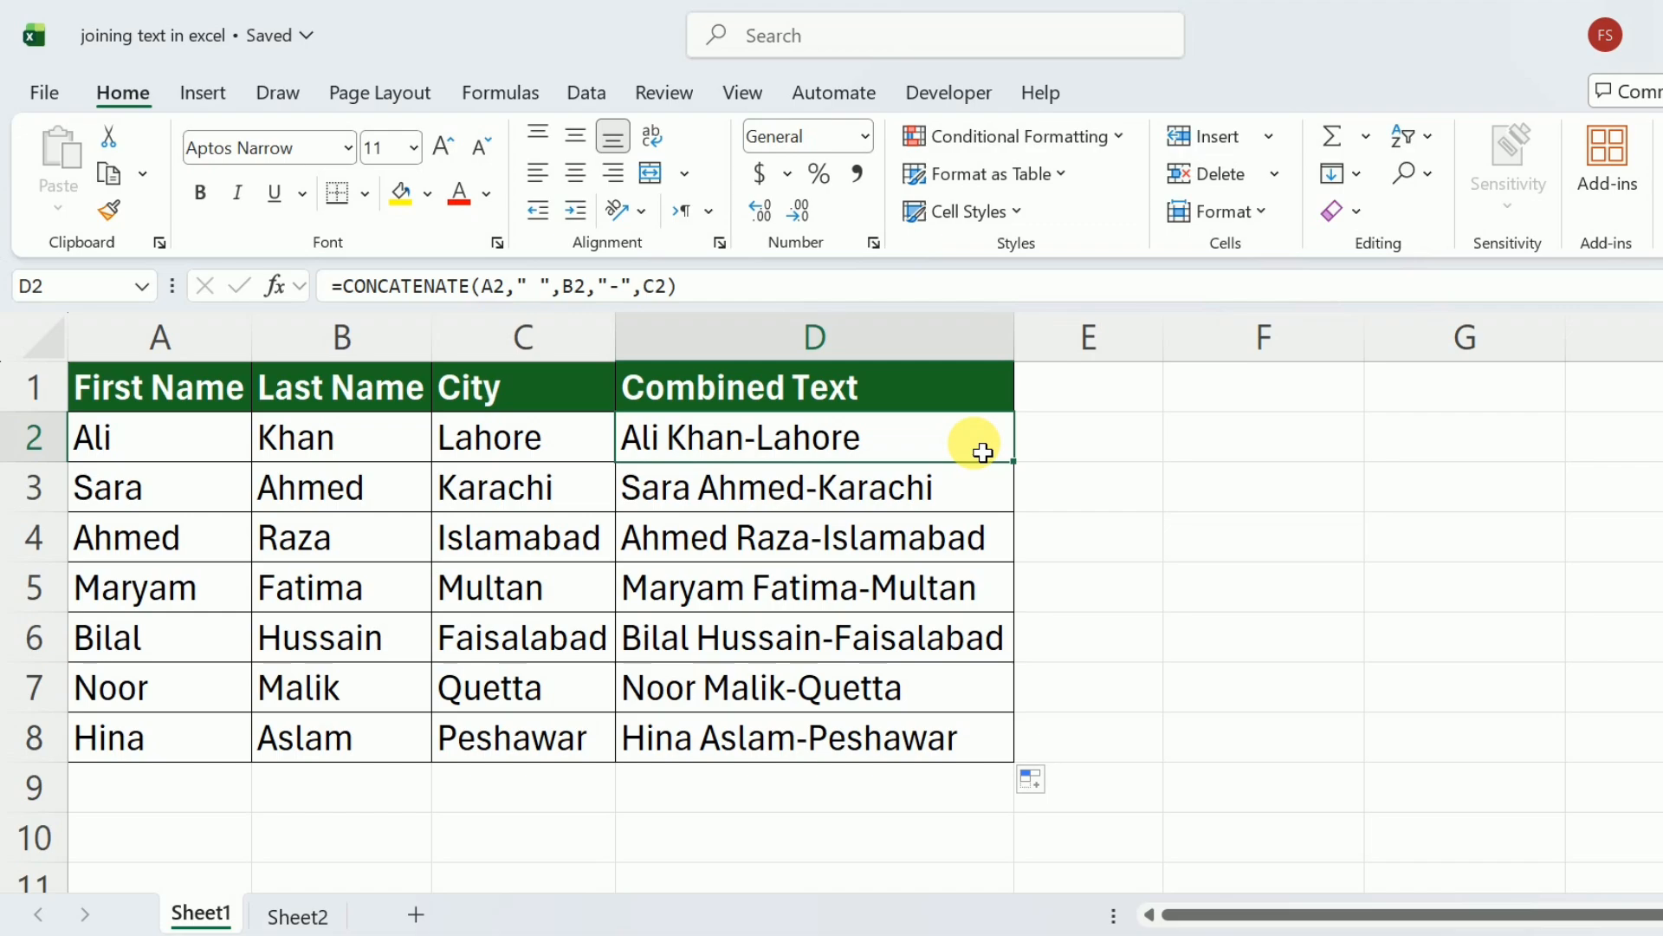